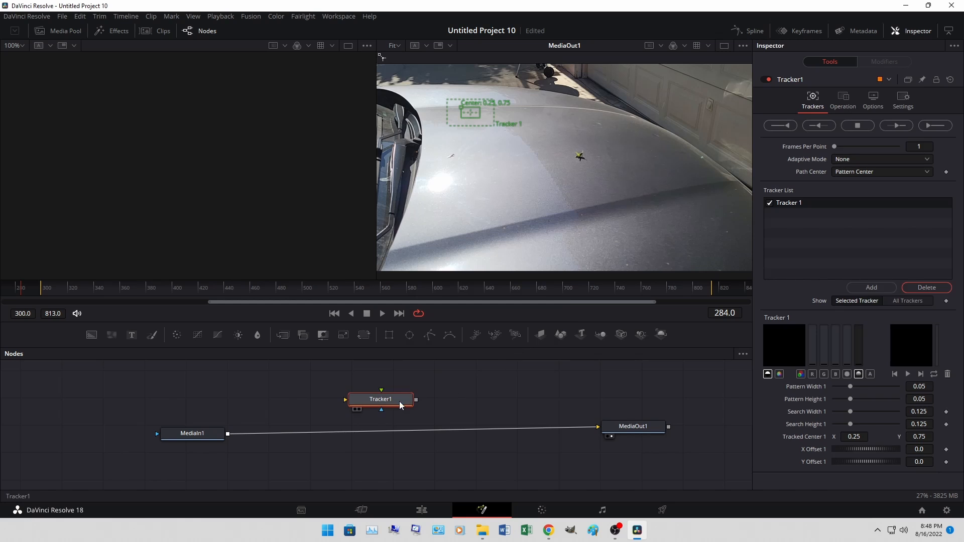
Insert Tracker1 into the connection between MediaIn1 and MediaOut1 and place its pattern box on the green leaf on the car hood.
drag(398, 402, 415, 431)
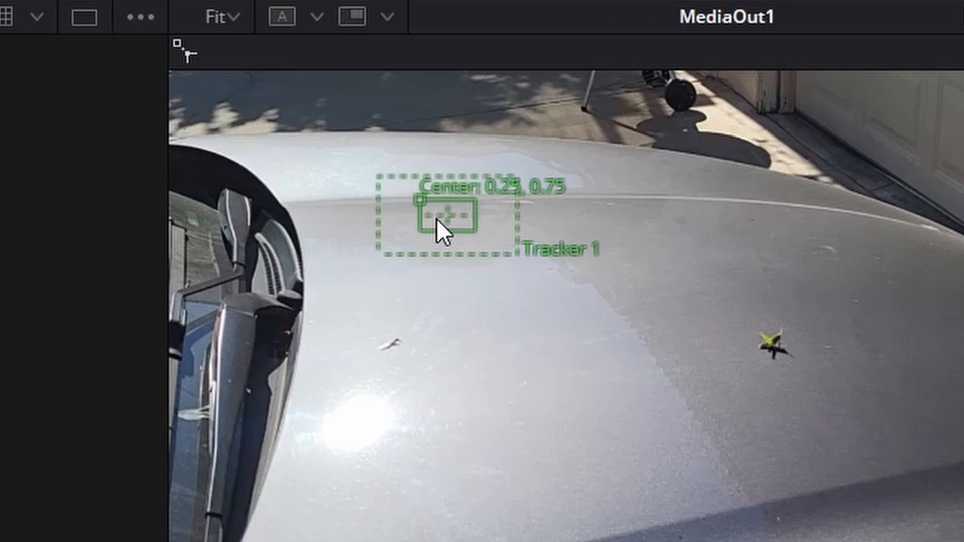
drag(424, 203, 594, 272)
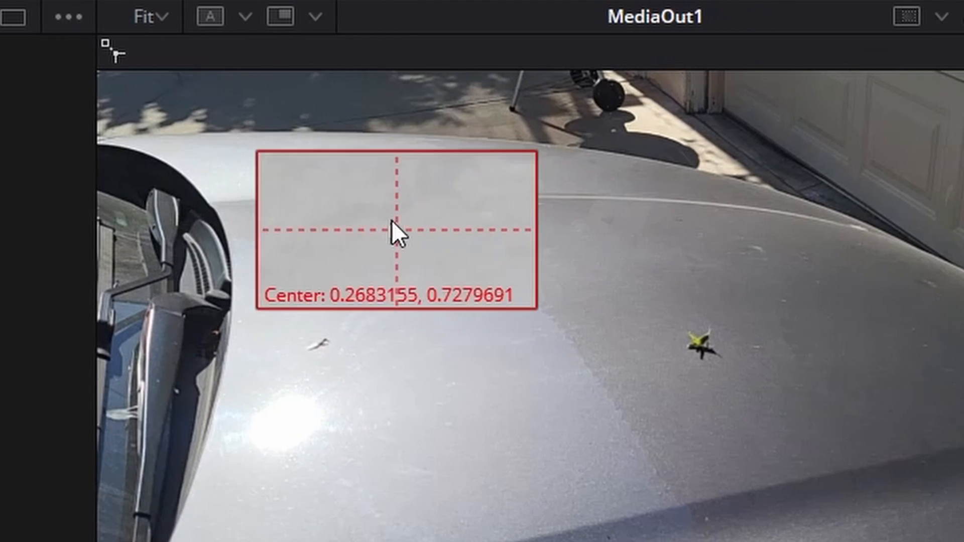
drag(451, 272, 600, 321)
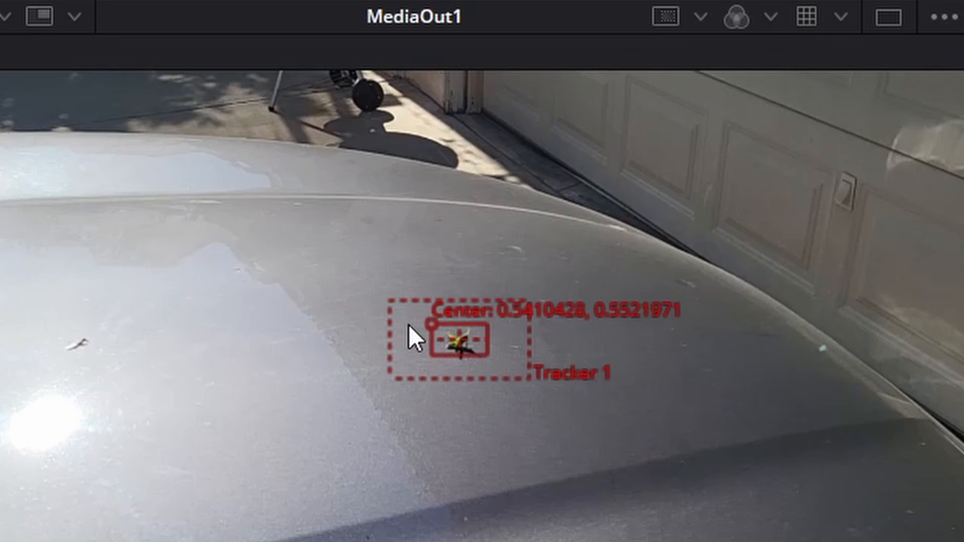
drag(427, 327, 427, 327)
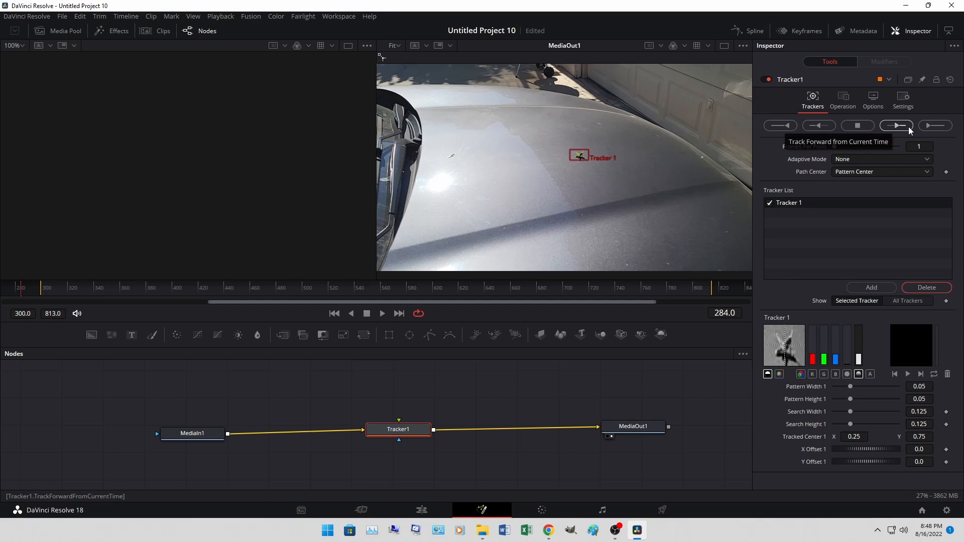
Track the leaf forward from frame 300 to 813, and backward from frame 300 to a new range start of 270.
click(934, 126)
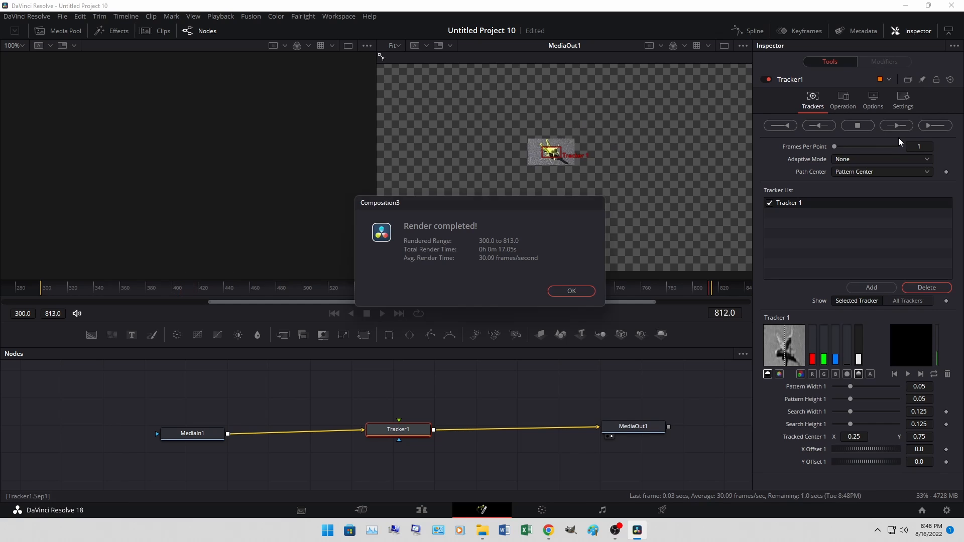
click(570, 290)
mouse_move(42, 290)
mouse_down()
mouse_move(1, 292)
mouse_move(44, 290)
mouse_up()
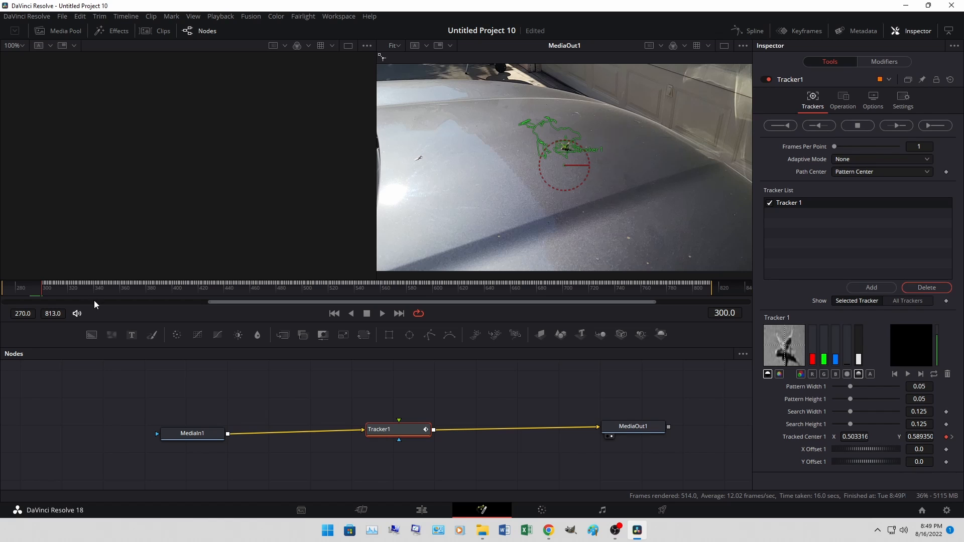
click(816, 128)
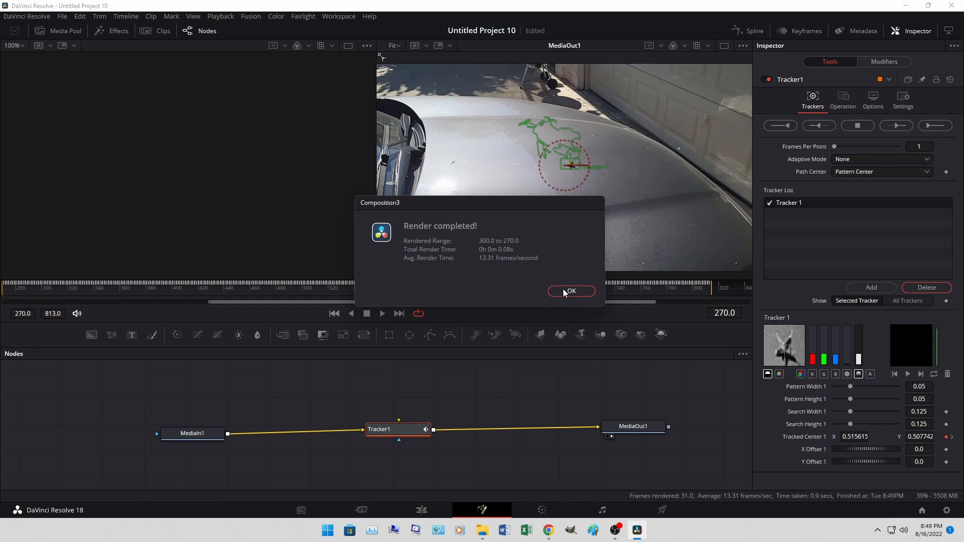
click(565, 291)
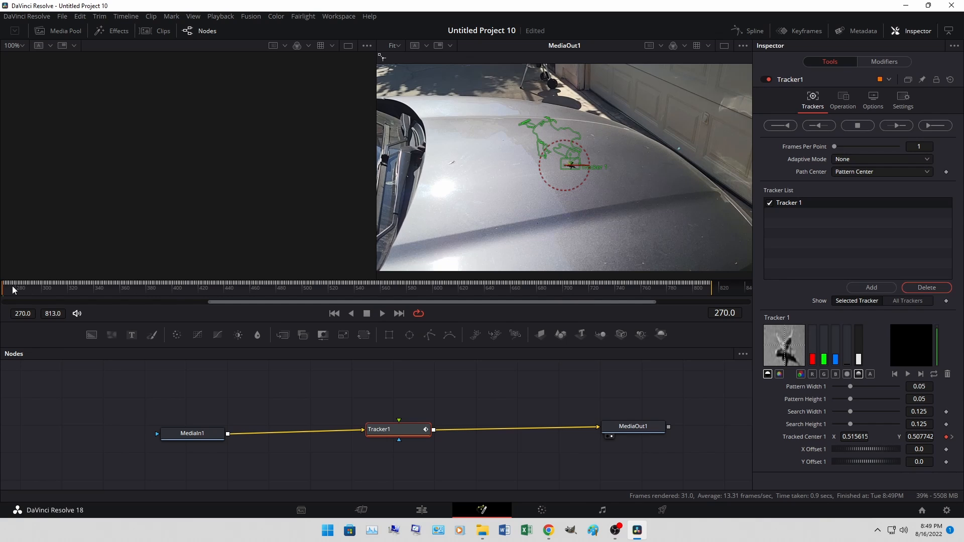
drag(6, 287, 477, 295)
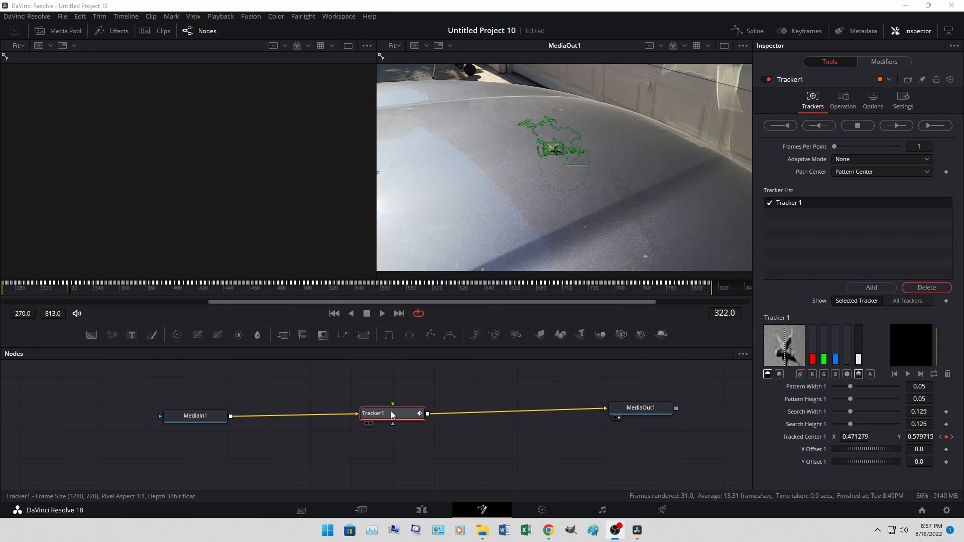
Set Tracker1's operation to Match Move and return to its tracking settings.
click(392, 415)
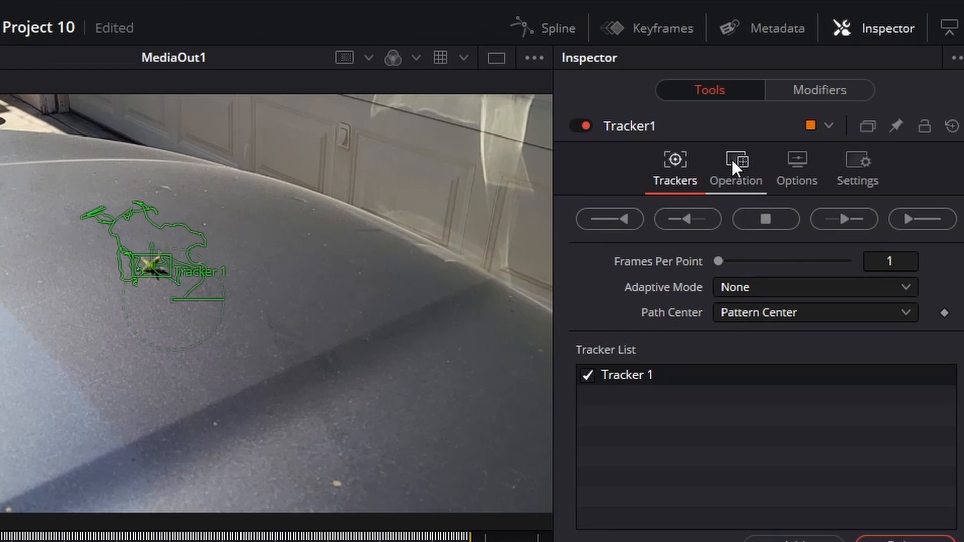
click(732, 162)
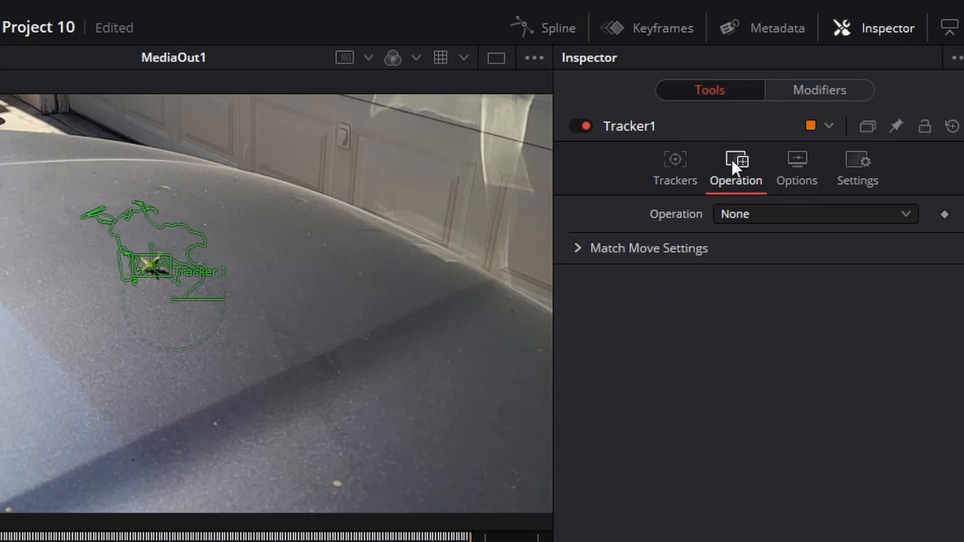
click(790, 216)
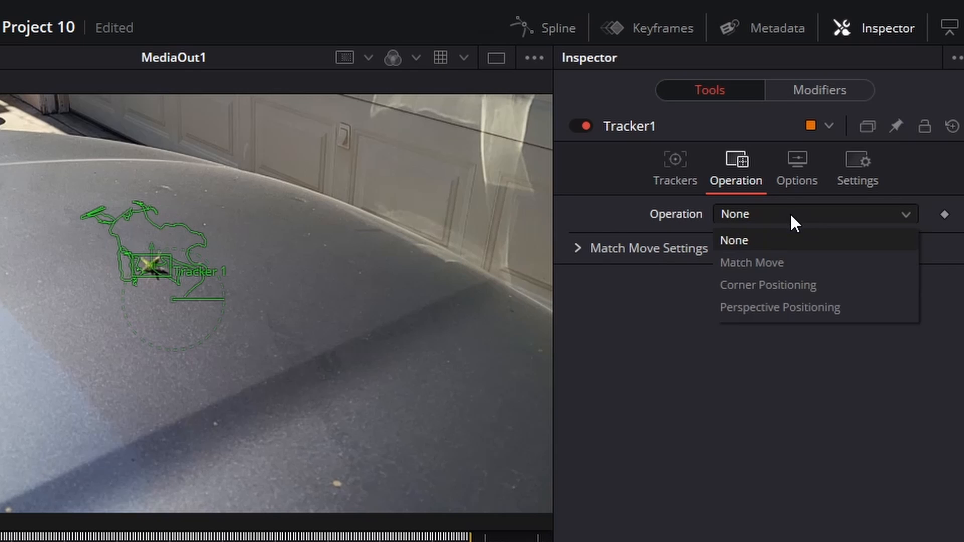
click(817, 275)
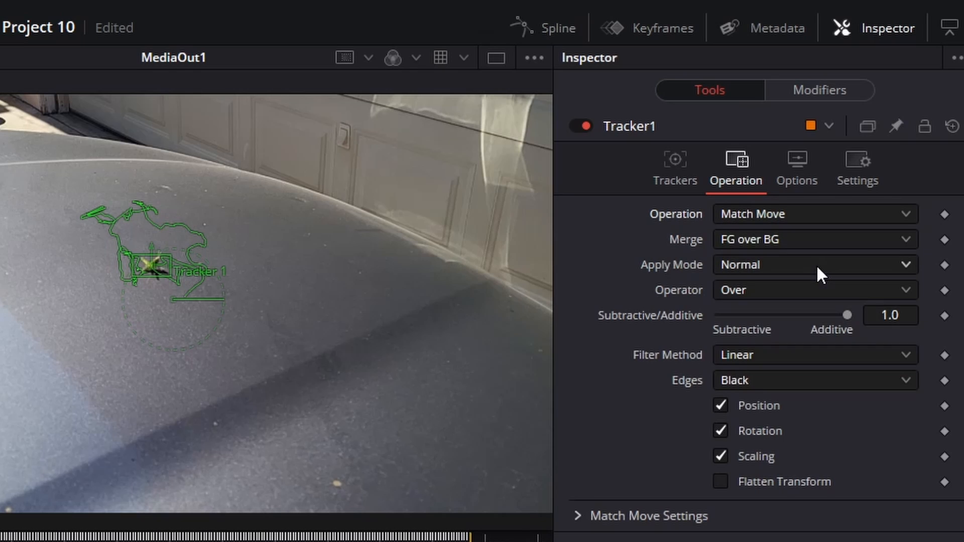
click(682, 161)
Add an unconnected Background node and position it below MediaIn1.
scroll(410, 434, down, 1)
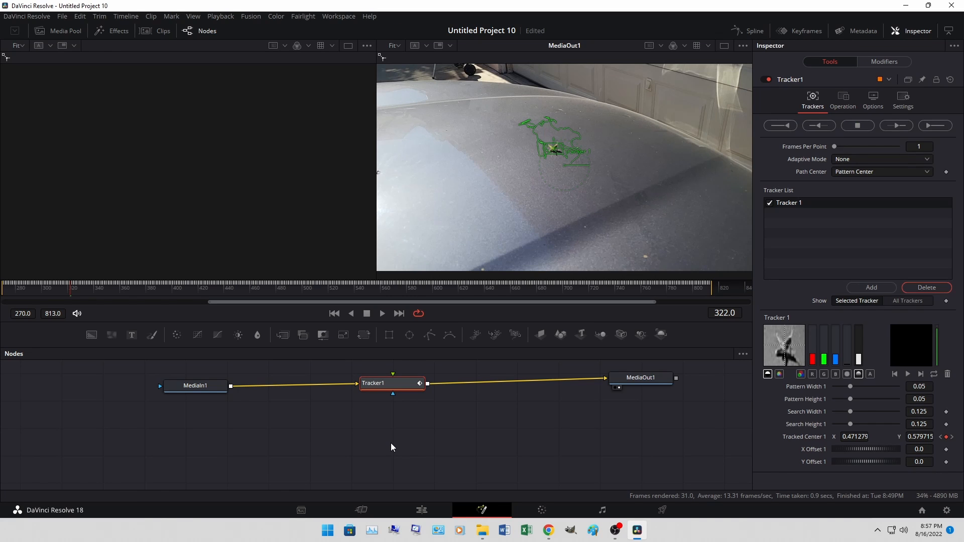
key(shift+space)
text(Mask Paint)
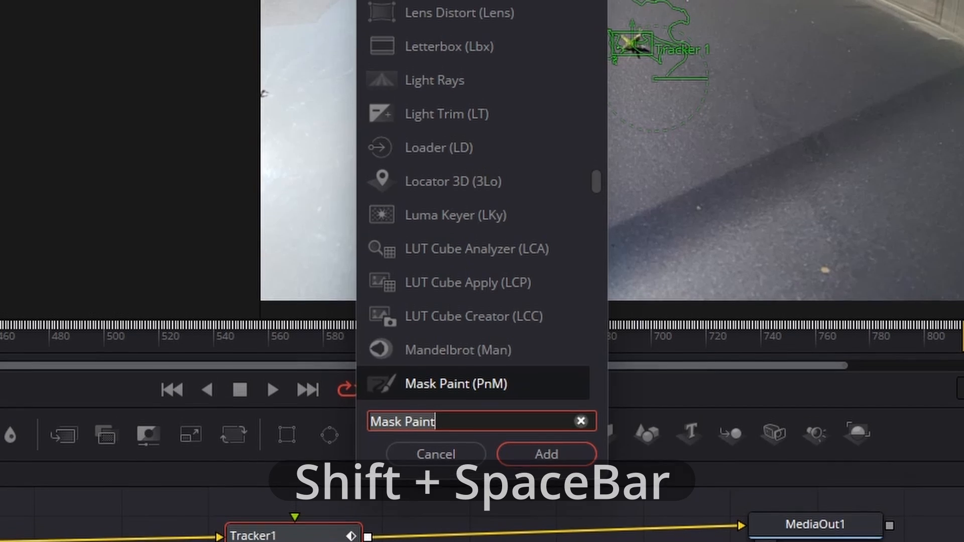
key(ctrl+a)
text(back)
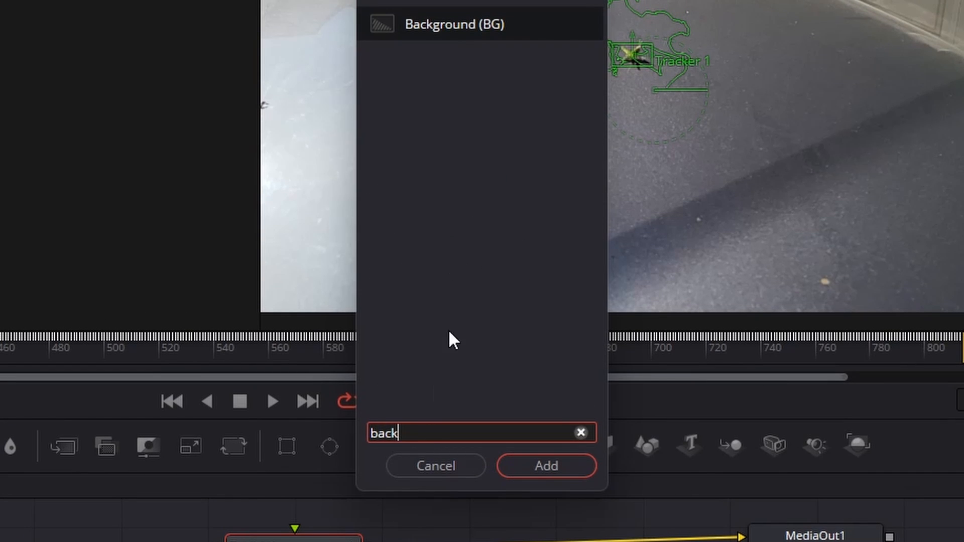
click(459, 24)
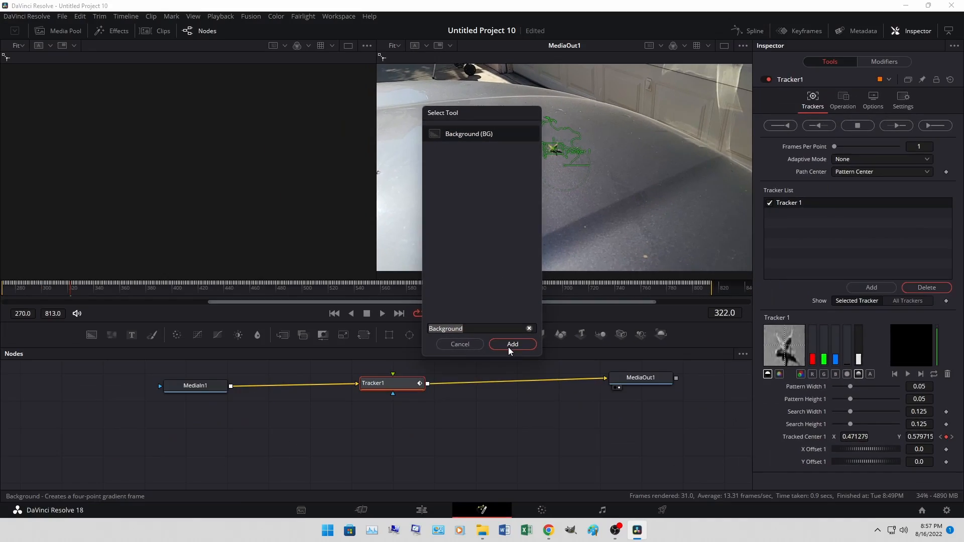
click(546, 466)
drag(201, 414, 233, 472)
click(232, 469)
scroll(296, 462, down, 1)
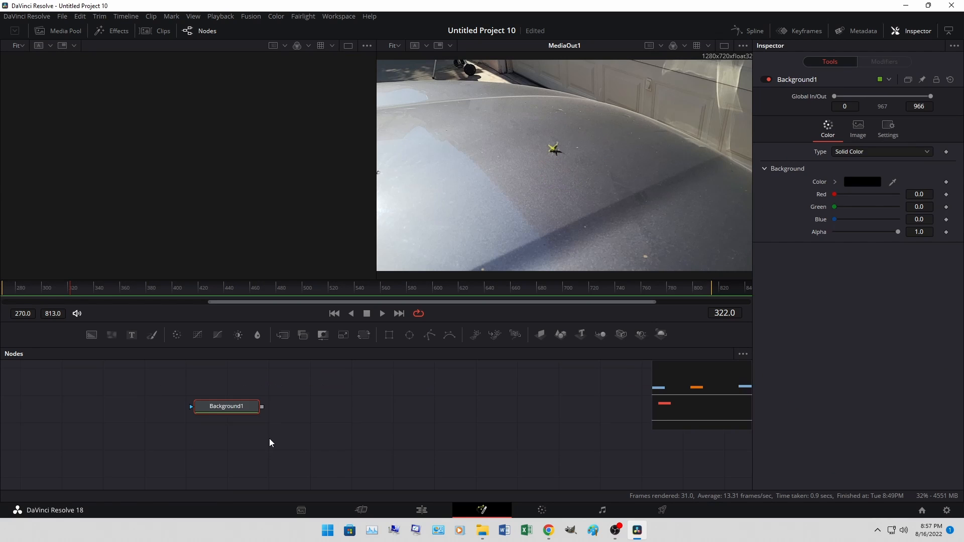
drag(236, 410, 229, 437)
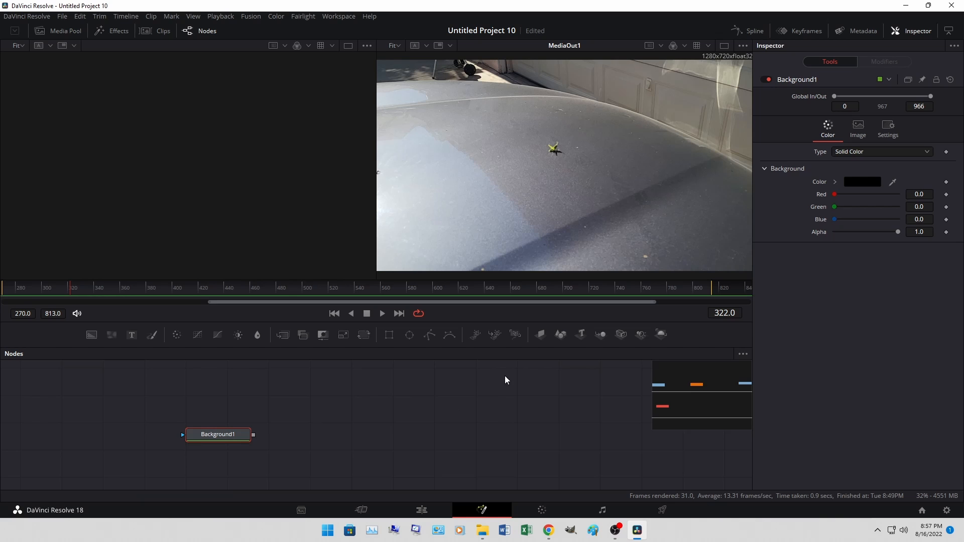
Set Background1's color to white with an alpha of 0.0.
click(864, 181)
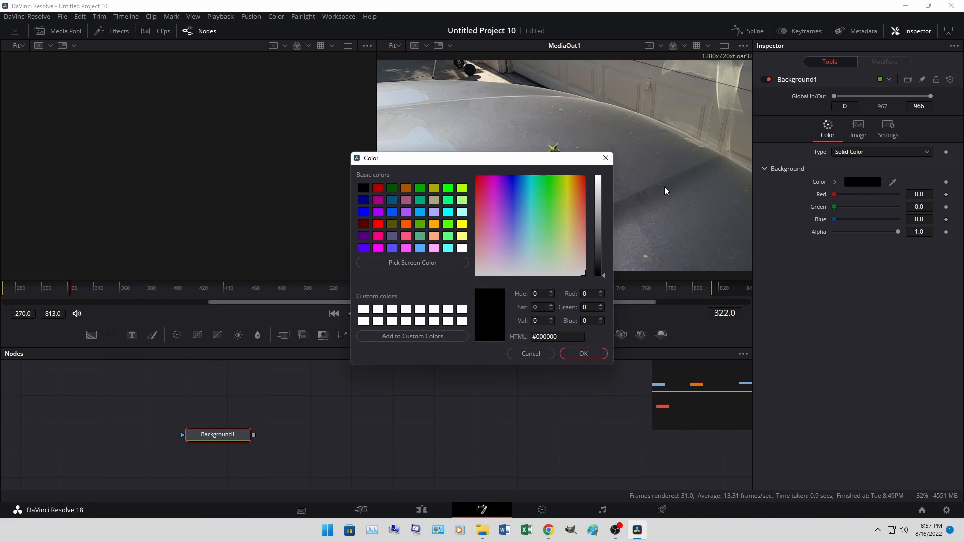
click(598, 182)
drag(604, 176, 604, 167)
click(578, 352)
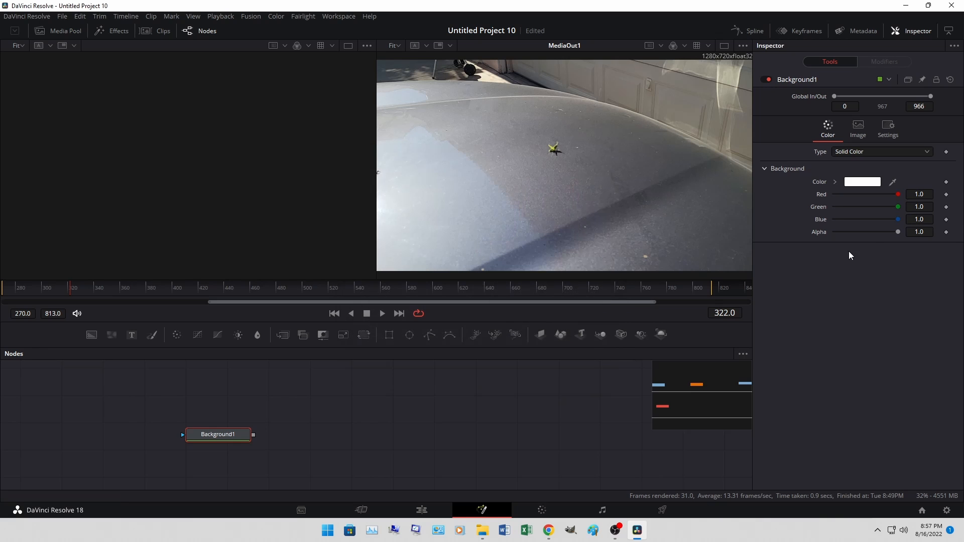
drag(896, 233, 824, 233)
drag(217, 436, 216, 444)
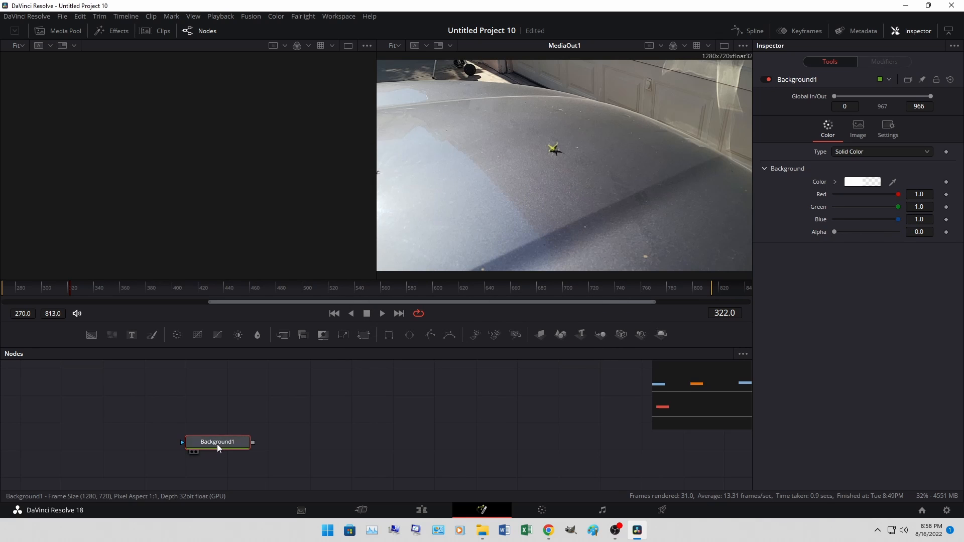
Add an Ellipse mask node to the composition near Background1.
click(282, 407)
key(shift+space)
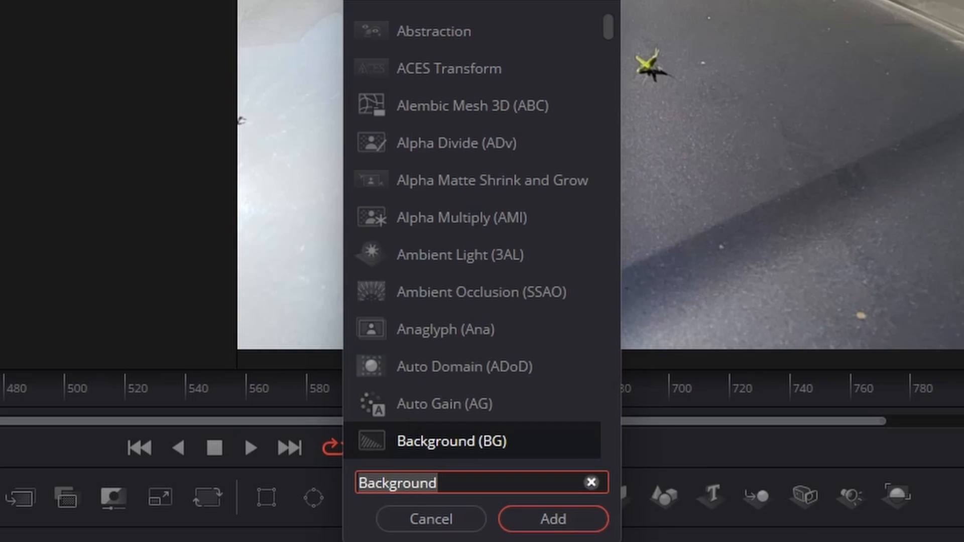
text(el)
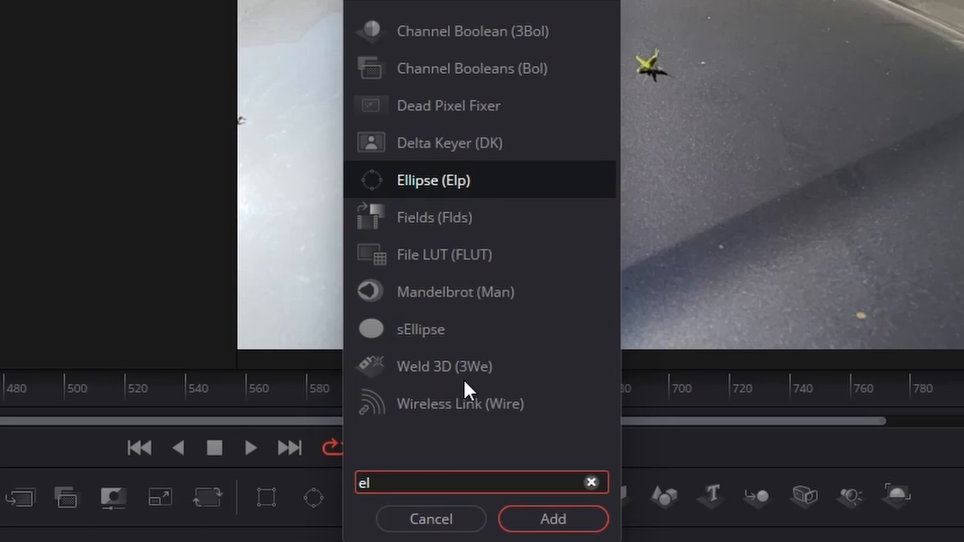
click(434, 180)
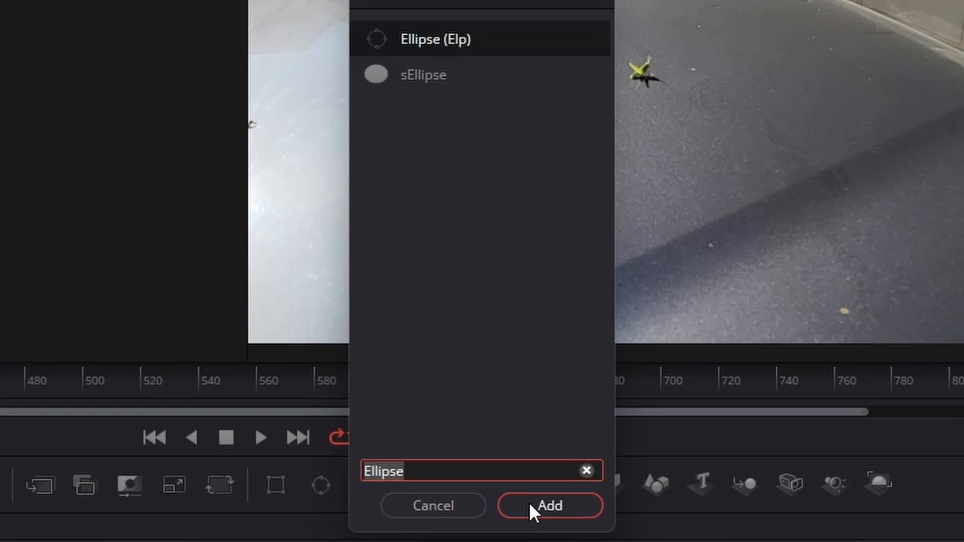
click(531, 506)
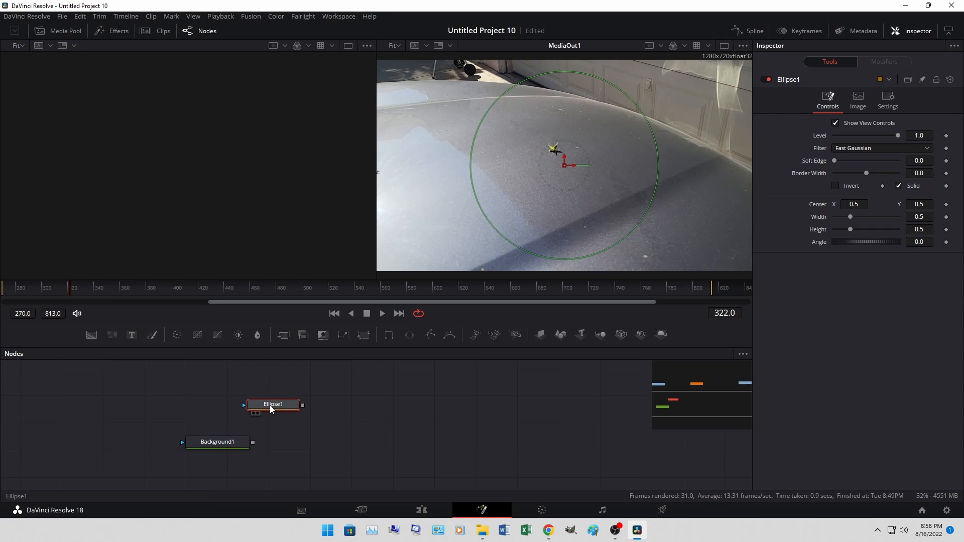
Load Ellipse1 in the empty viewer, place it above Background1 and connect it as the background's mask.
drag(270, 405, 236, 396)
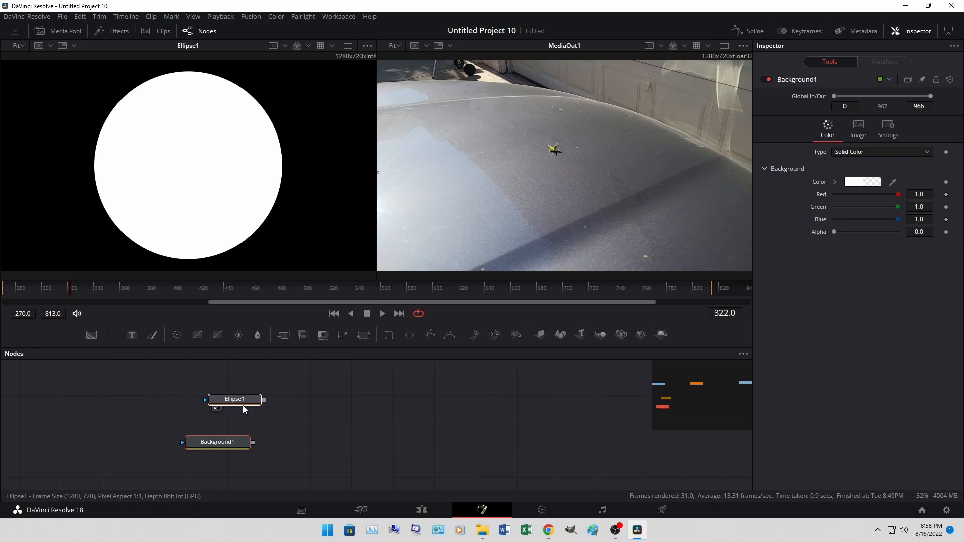
drag(242, 405, 233, 410)
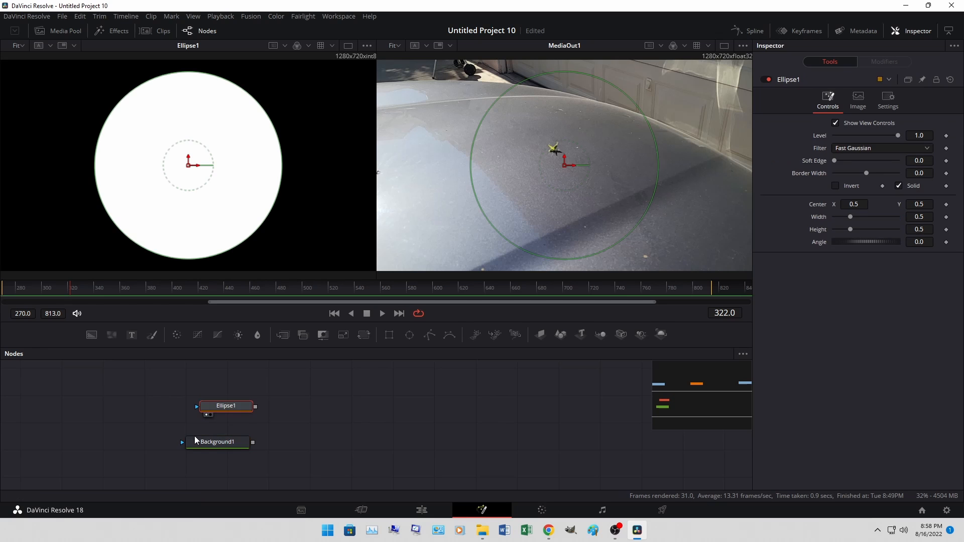
drag(182, 442, 233, 414)
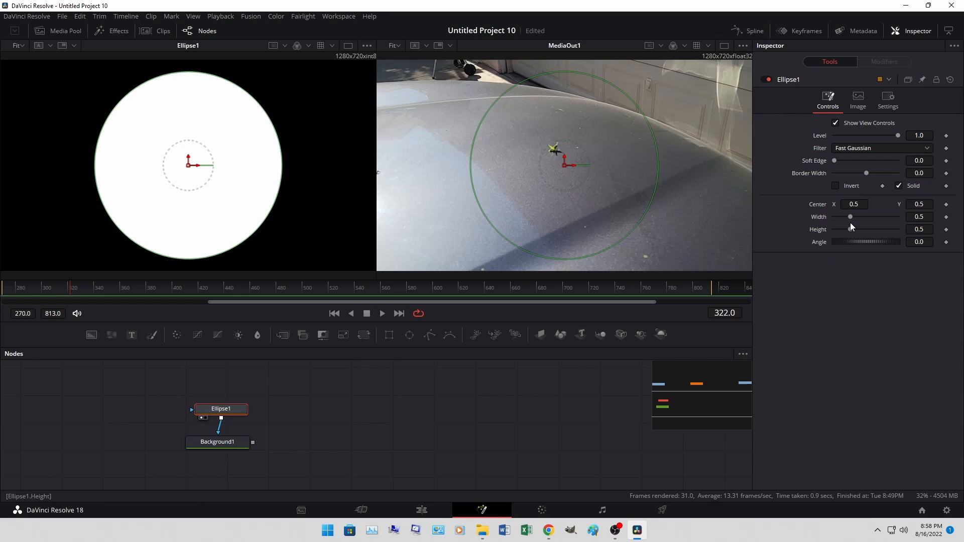
Shrink the ellipse to a width and height of 0.016 and keyframe both values at frame 381.
drag(850, 218, 835, 230)
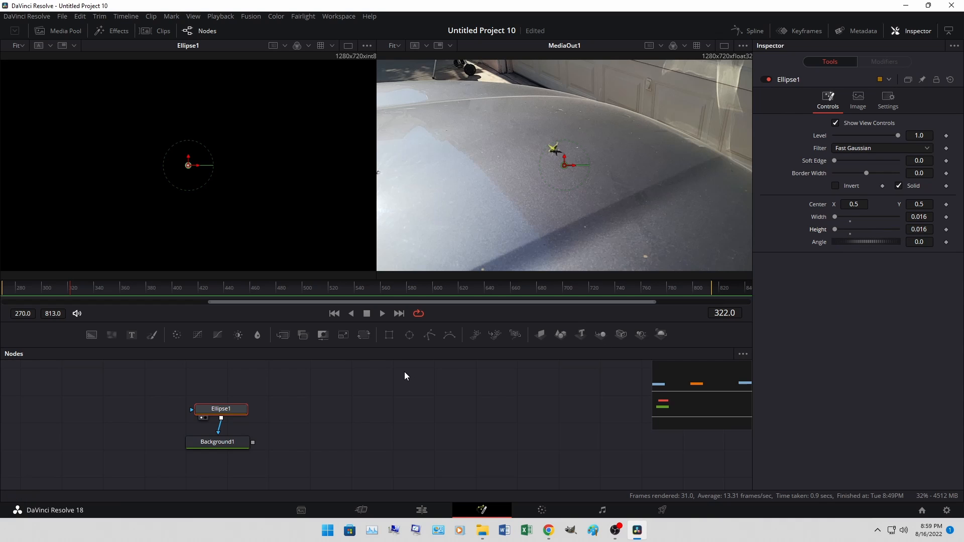
click(146, 288)
mouse_move(139, 285)
mouse_down()
mouse_move(106, 286)
mouse_move(147, 286)
mouse_up()
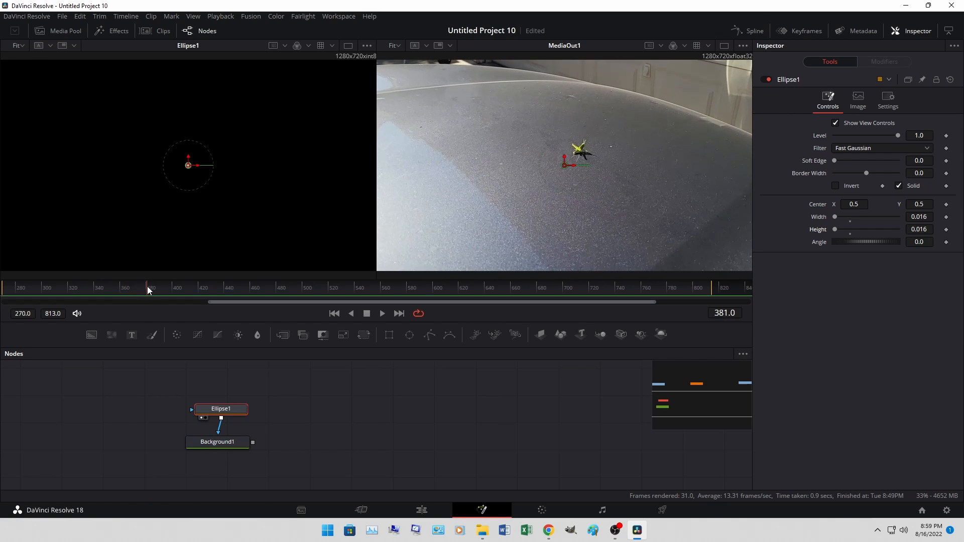
click(946, 218)
click(946, 230)
Keyframe the ellipse's width and height at 0.0 at frame 360.
drag(146, 290, 120, 291)
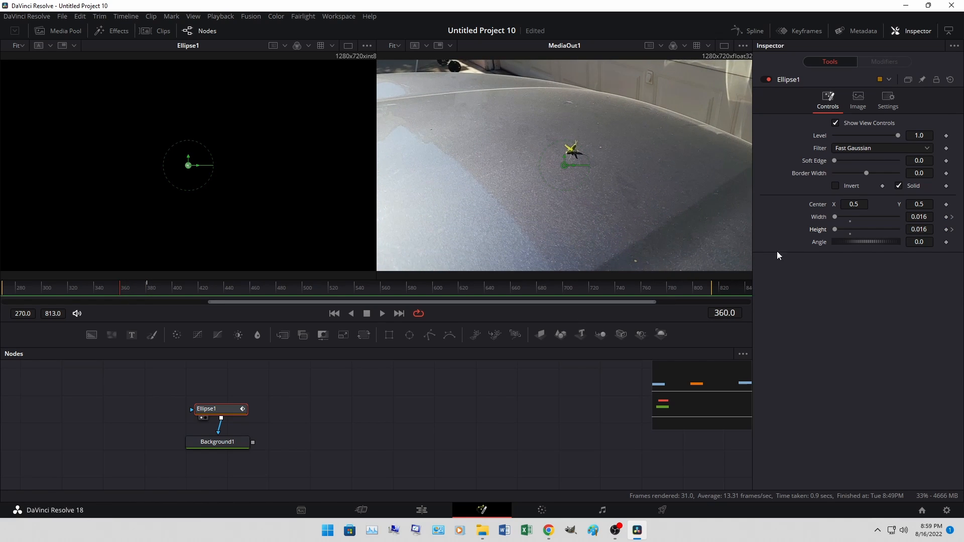
drag(834, 217, 828, 229)
Select Ellipse1 and Background1 together and move them closer beneath MediaIn1.
scroll(315, 420, up, 2)
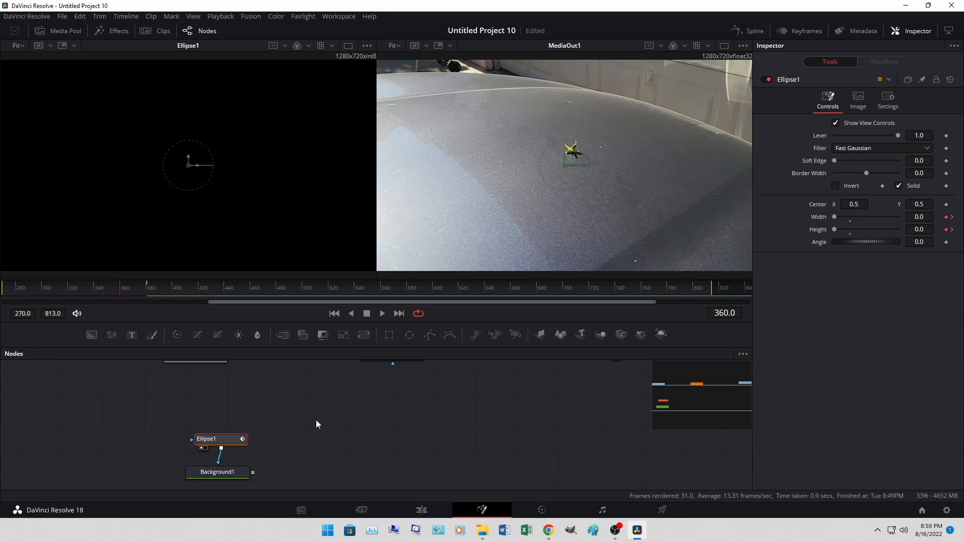
scroll(301, 446, down, 1)
drag(297, 476, 219, 434)
drag(221, 436, 203, 393)
click(299, 420)
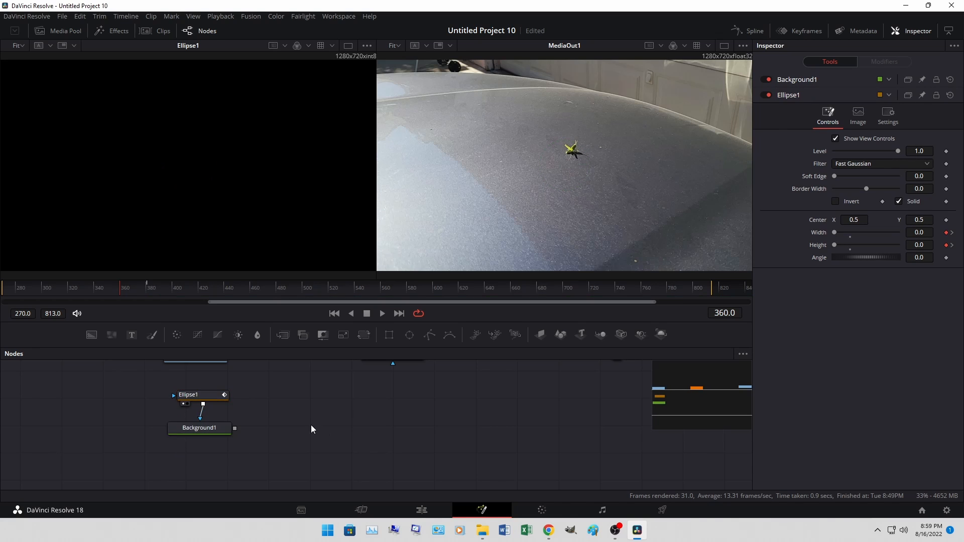
scroll(336, 432, up, 1)
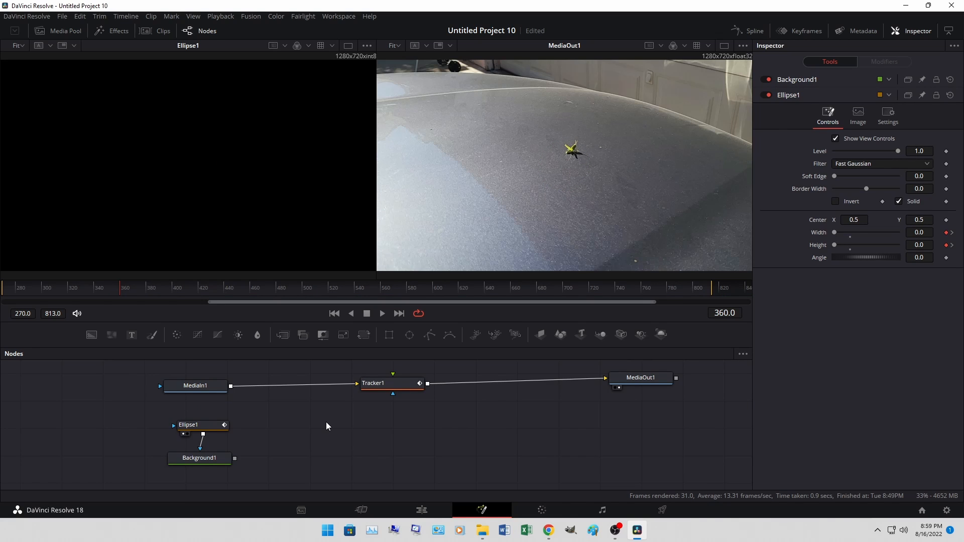
Add a second Background node and place it beside Background1 in the node graph.
key(shift+space)
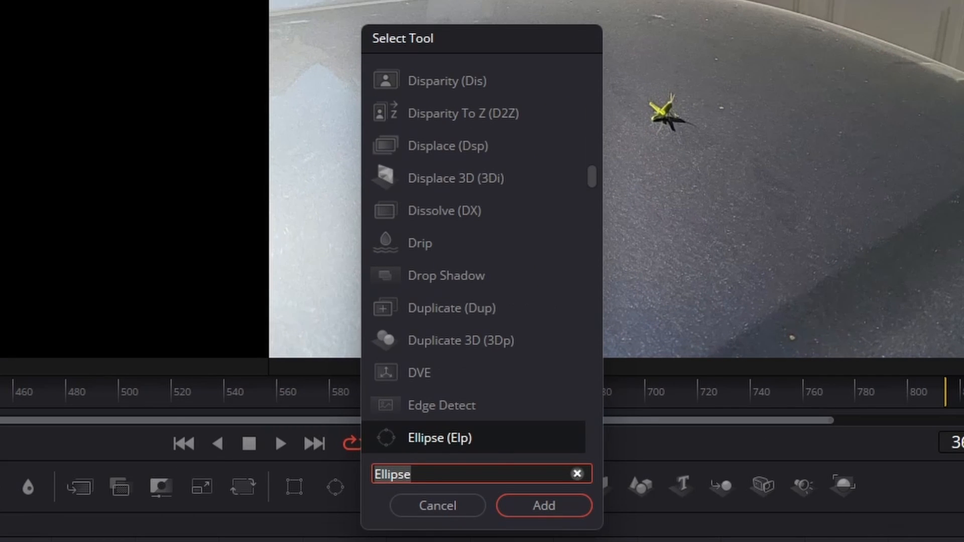
text(back)
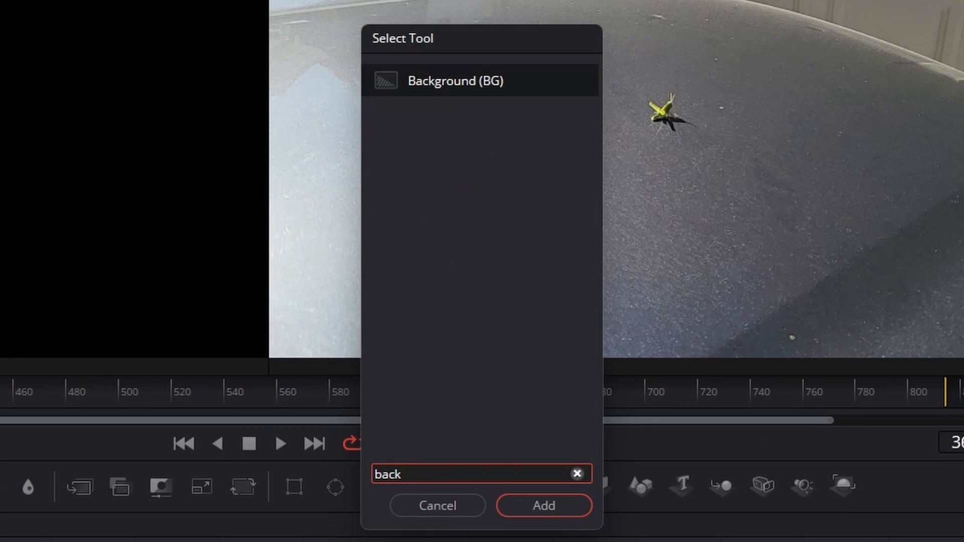
click(473, 86)
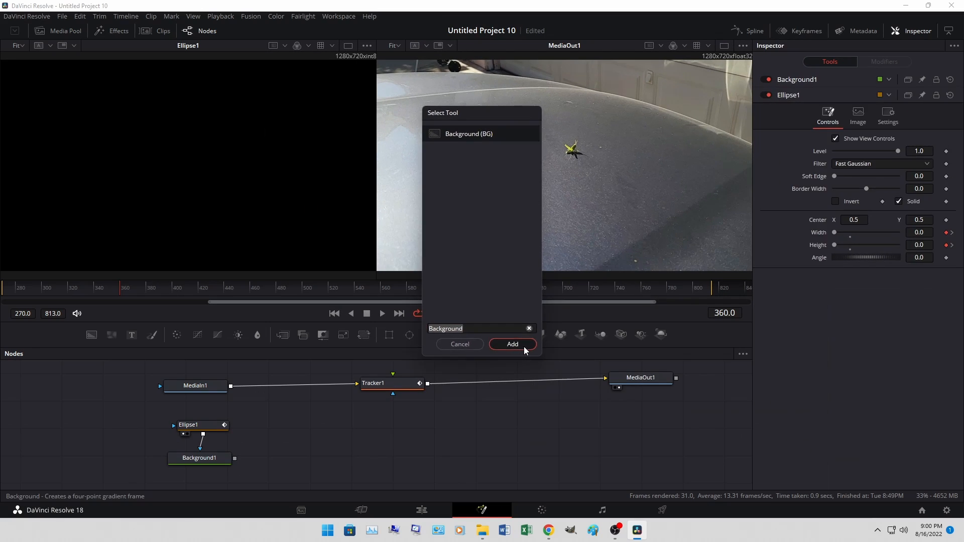
click(572, 506)
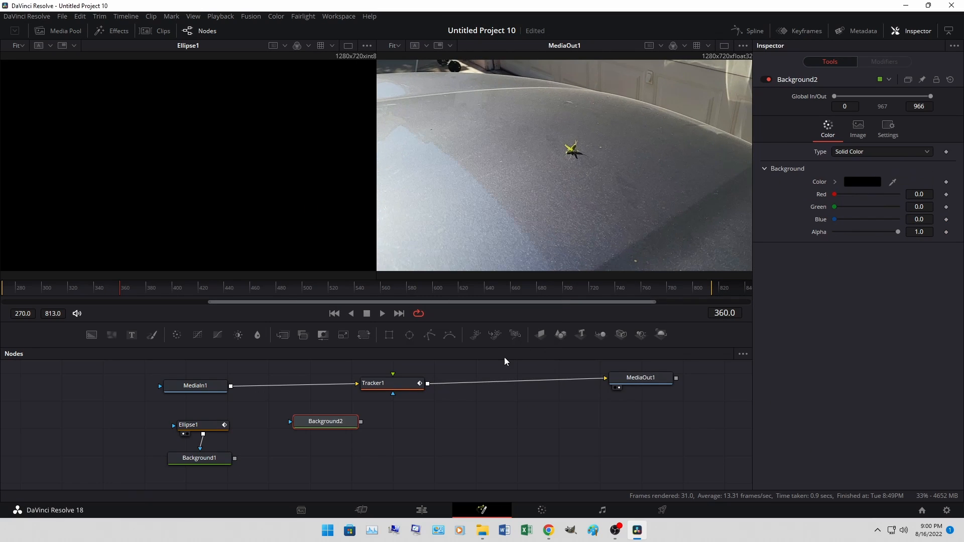
drag(336, 423, 328, 471)
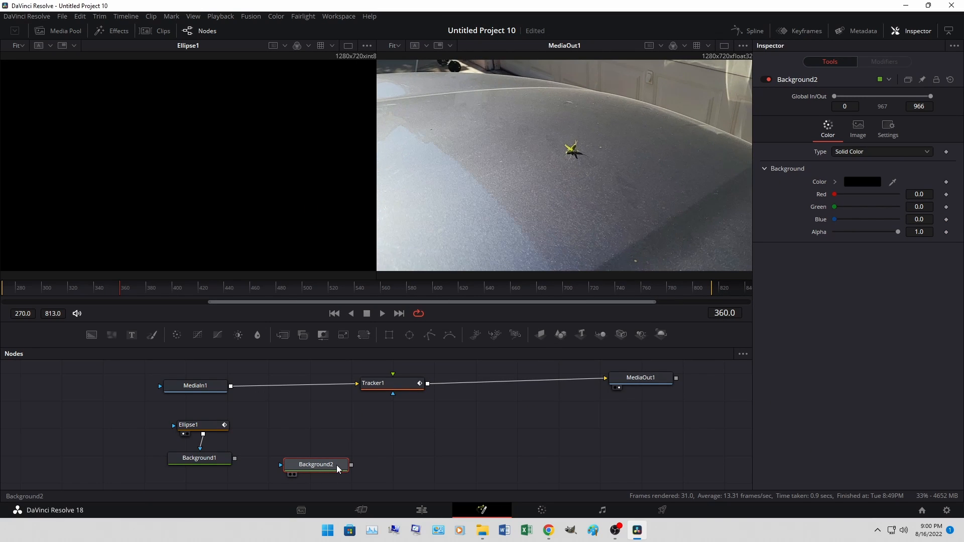
Set Background2's color to white (#ffffff) and its alpha to 0.0.
click(868, 181)
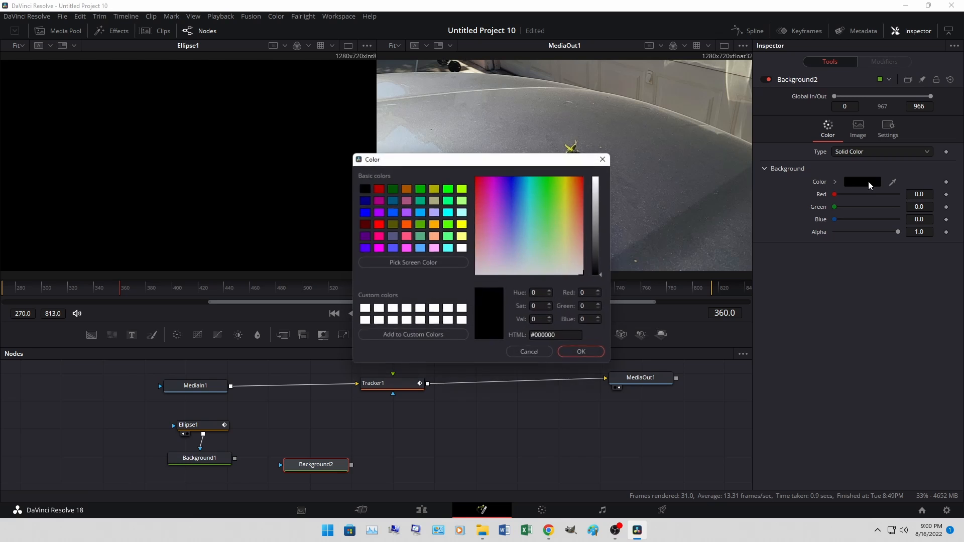
click(599, 178)
click(602, 177)
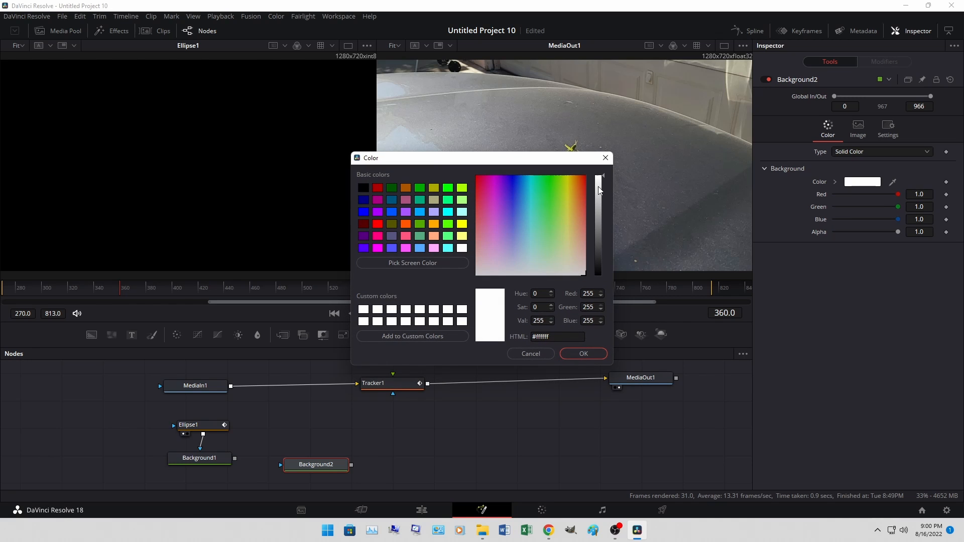
click(574, 354)
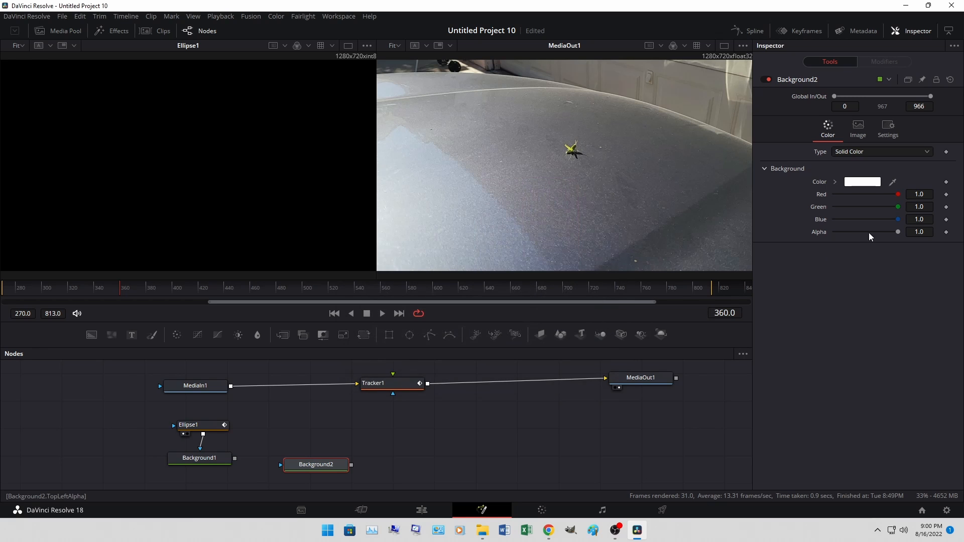
drag(897, 231, 809, 231)
Add a Mask Paint node as Background2's mask and load it in the Ellipse1 viewer.
key(shift+space)
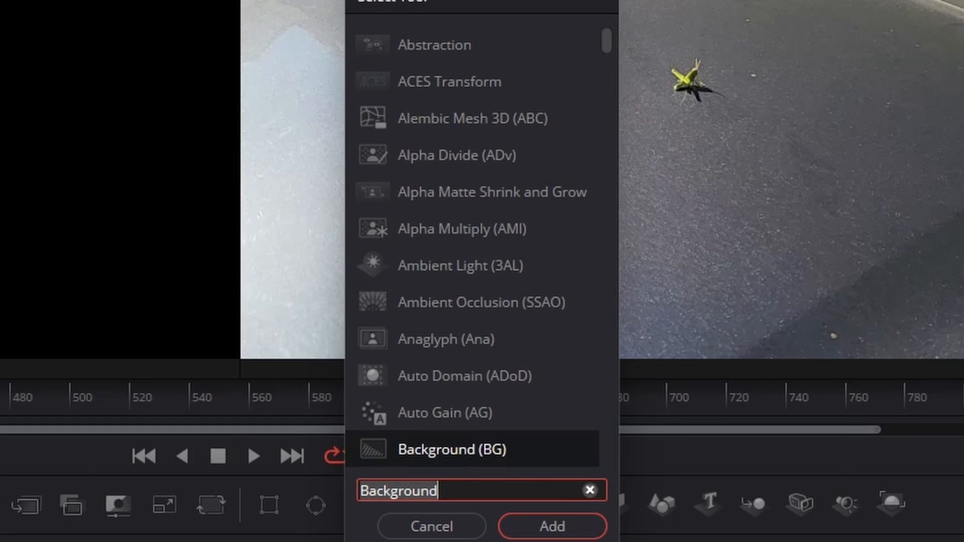
text(mask)
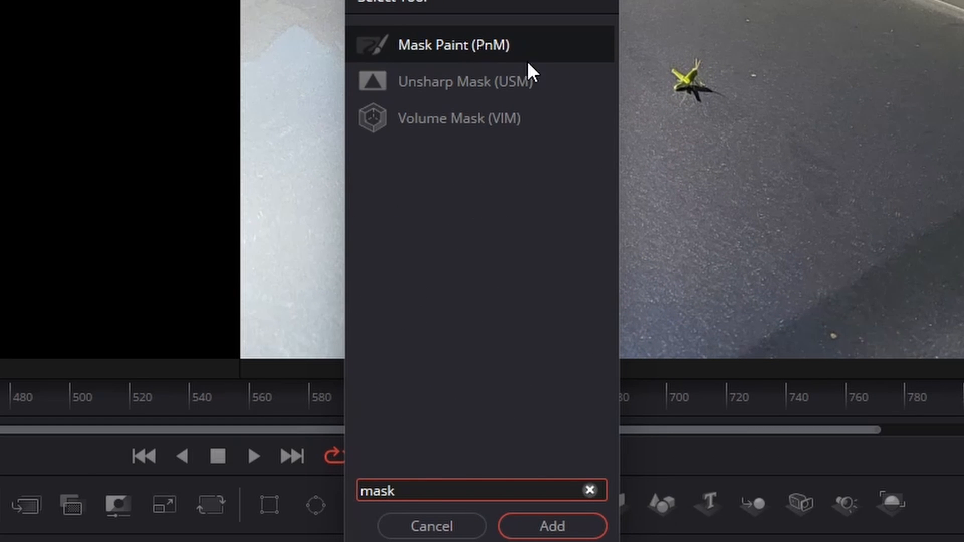
click(490, 41)
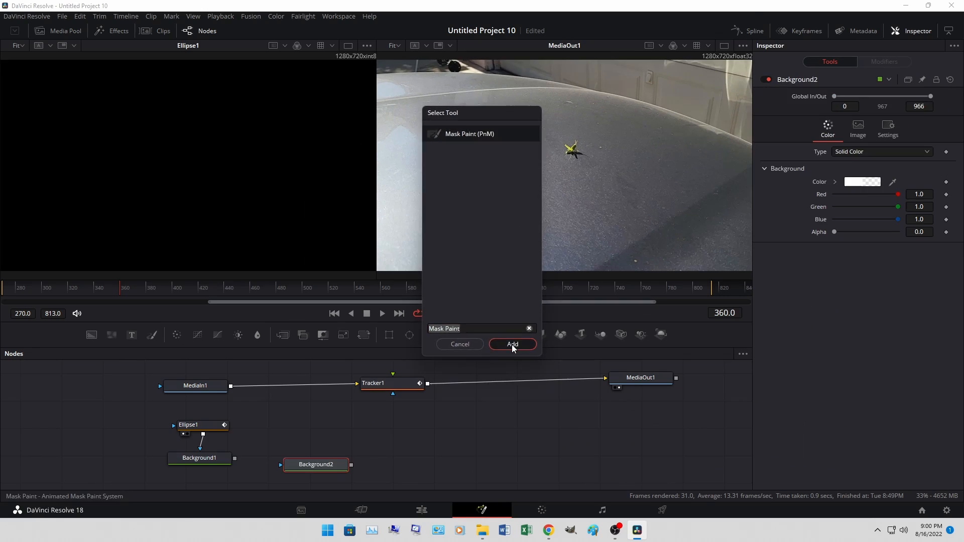
click(545, 527)
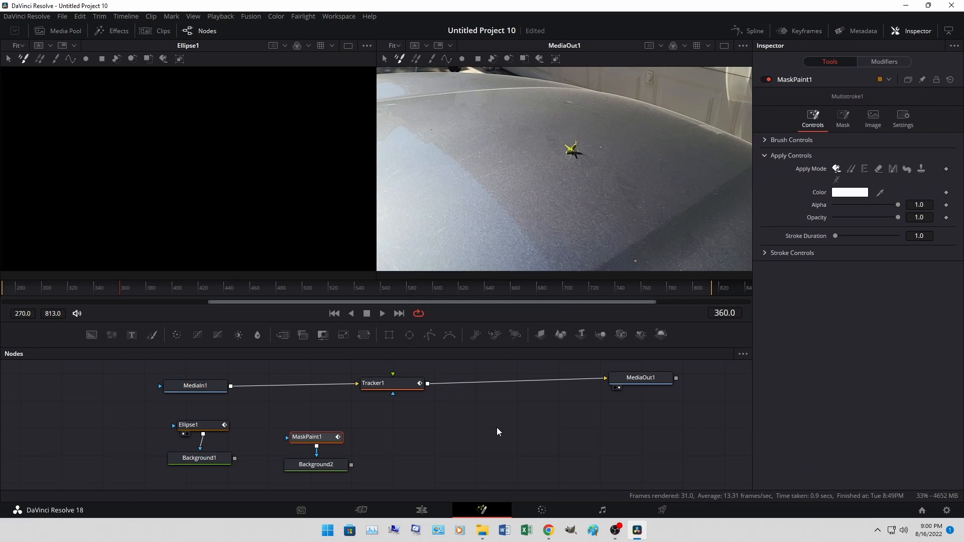
key(1)
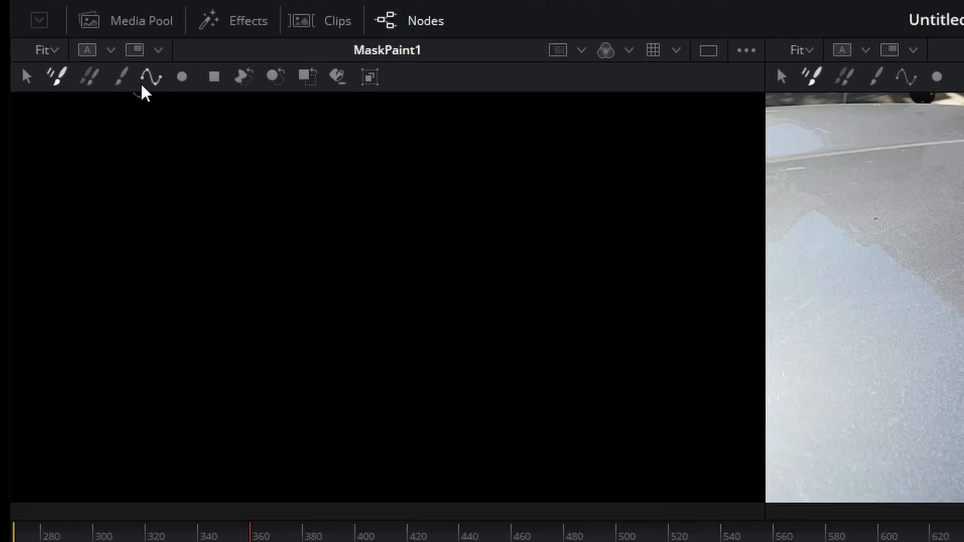
Draw a four-point polyline stroke in MaskPaint1, from a short upper end through a long horizontal segment down to the frame's center.
click(147, 81)
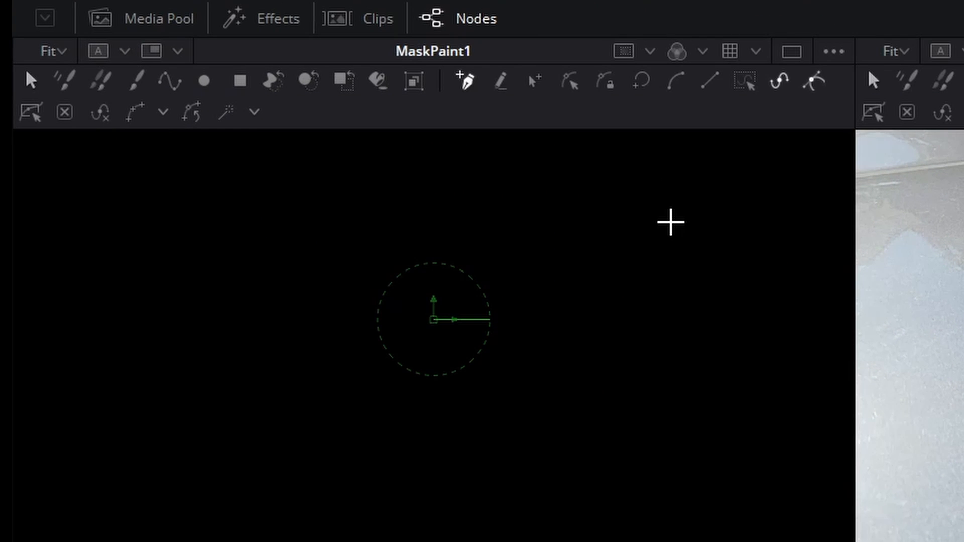
click(670, 222)
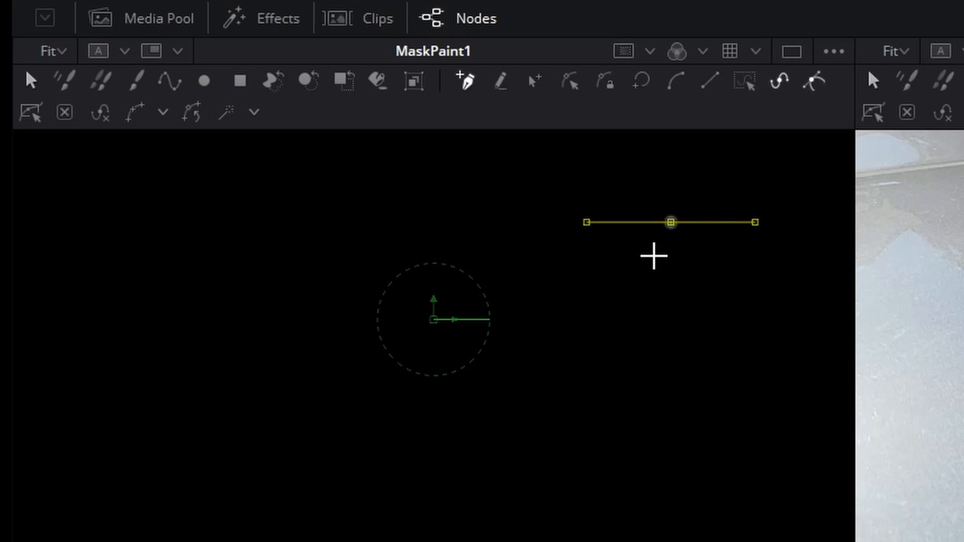
click(653, 256)
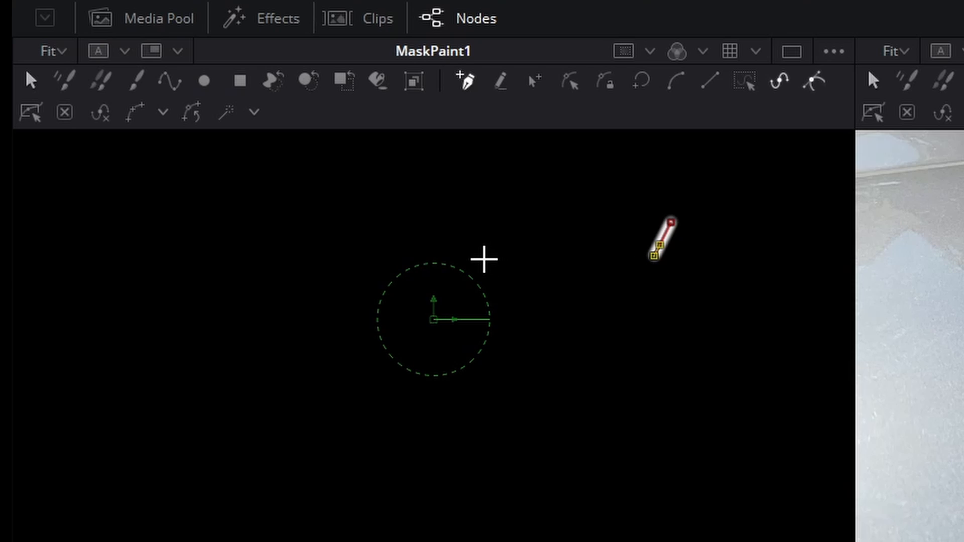
click(484, 259)
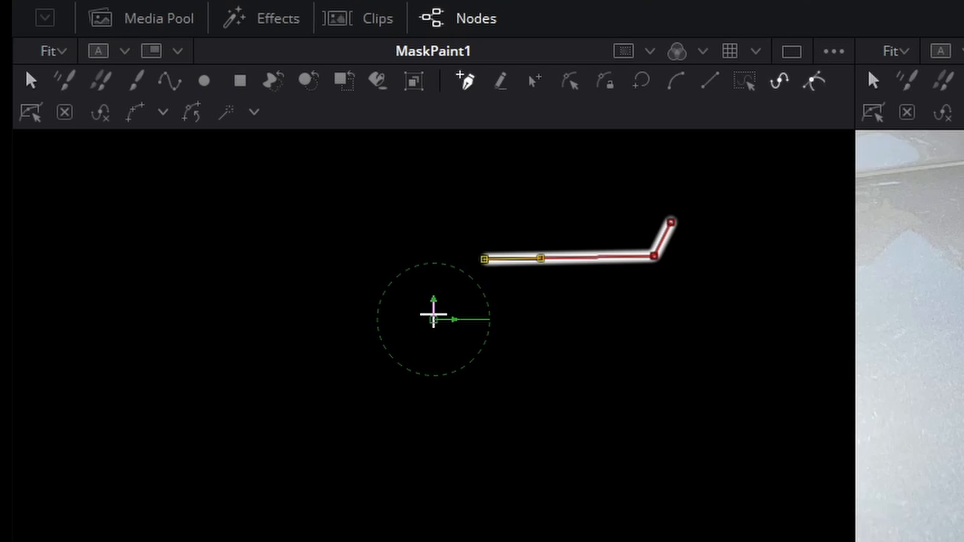
click(436, 314)
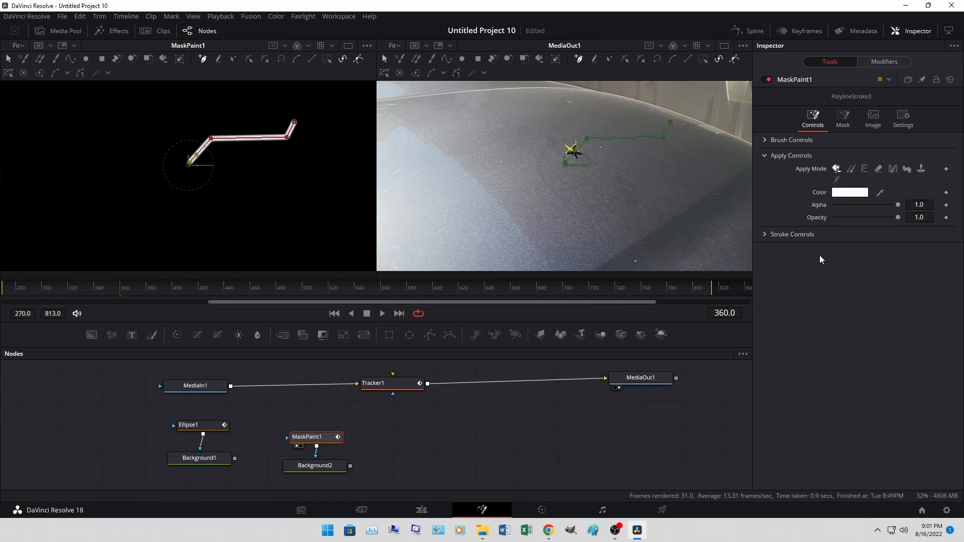
Keyframe the MaskPaint1 stroke's Write On start at 1.0 at frame 380, near the end of Ellipse1's size animation.
click(765, 234)
mouse_move(930, 273)
mouse_down()
mouse_move(845, 274)
mouse_move(930, 274)
mouse_up()
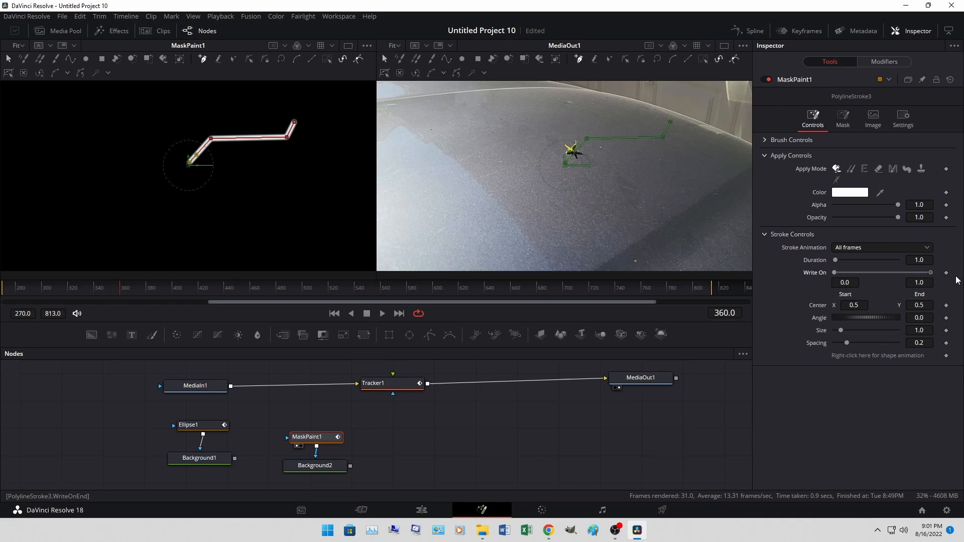
mouse_move(835, 273)
mouse_down()
mouse_move(915, 273)
mouse_move(813, 276)
mouse_up()
click(203, 426)
click(147, 289)
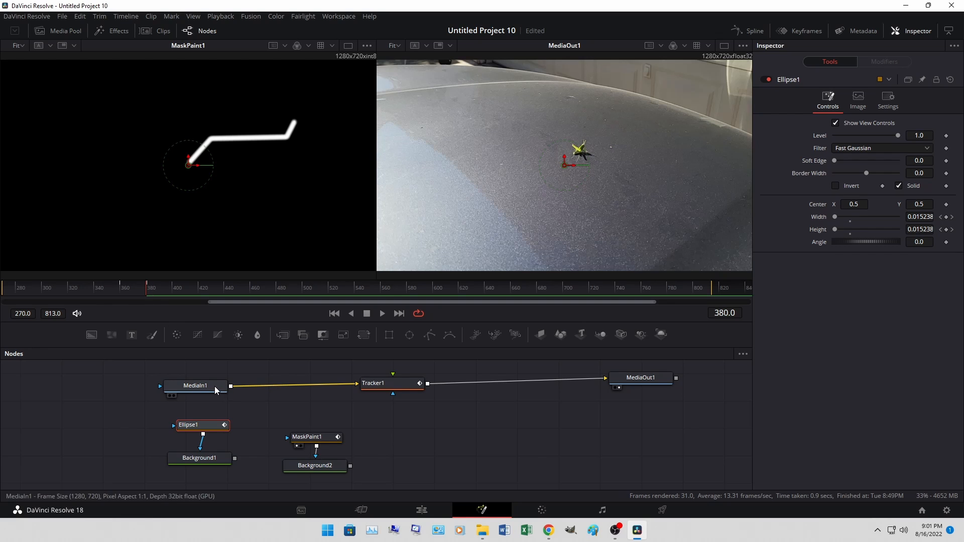
click(319, 438)
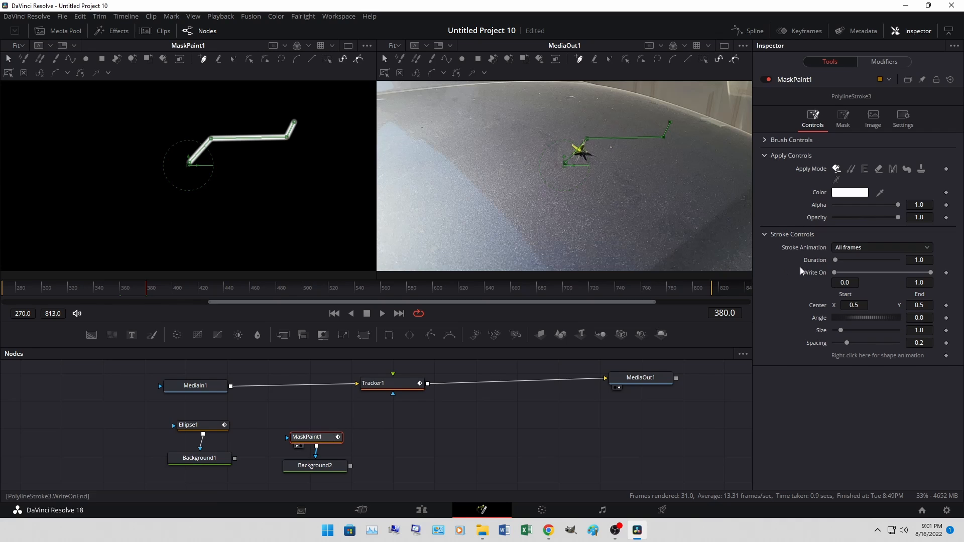
mouse_move(835, 273)
mouse_down()
mouse_move(919, 276)
mouse_move(940, 287)
mouse_up()
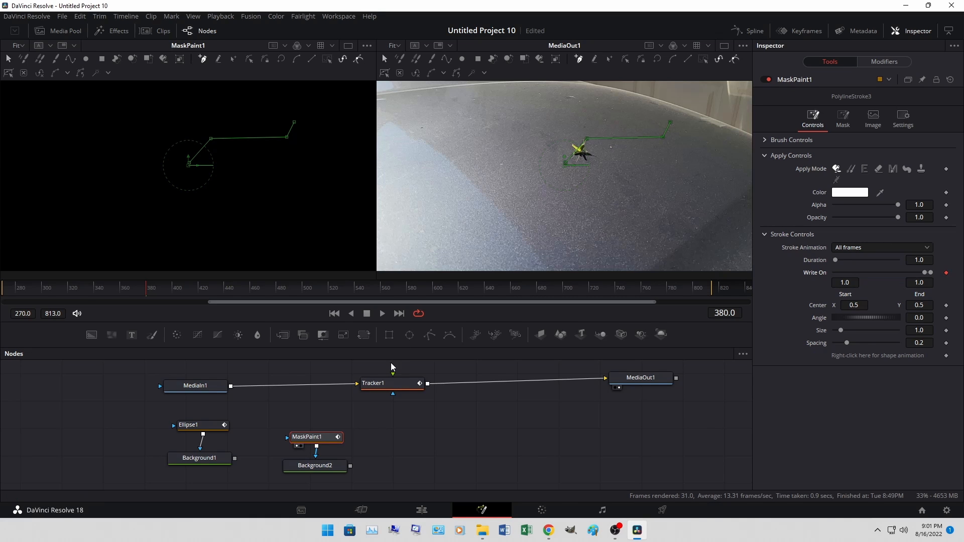
Keyframe the stroke's Write On start at 0.0 at frames 500 and 661, and move it fully towards the end value at frame 732.
click(302, 284)
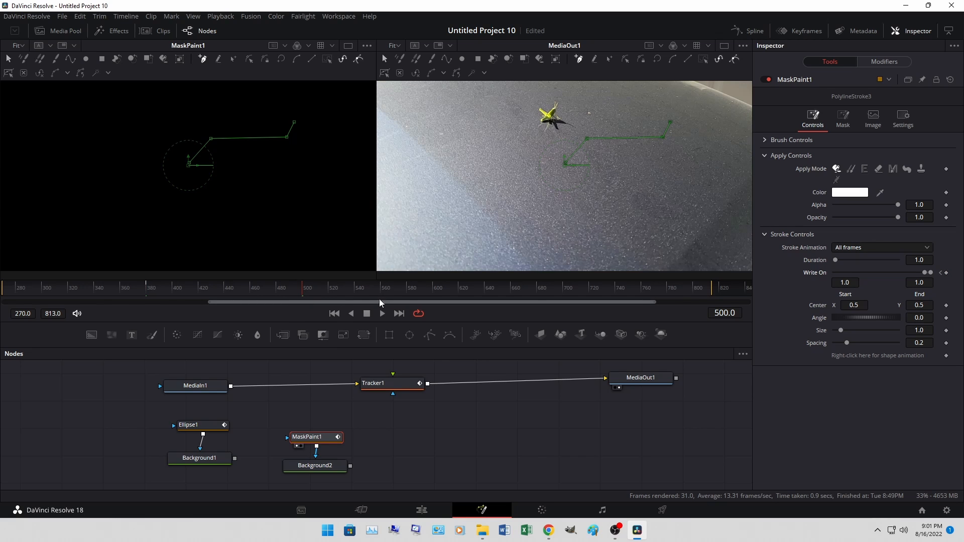
drag(925, 275, 817, 277)
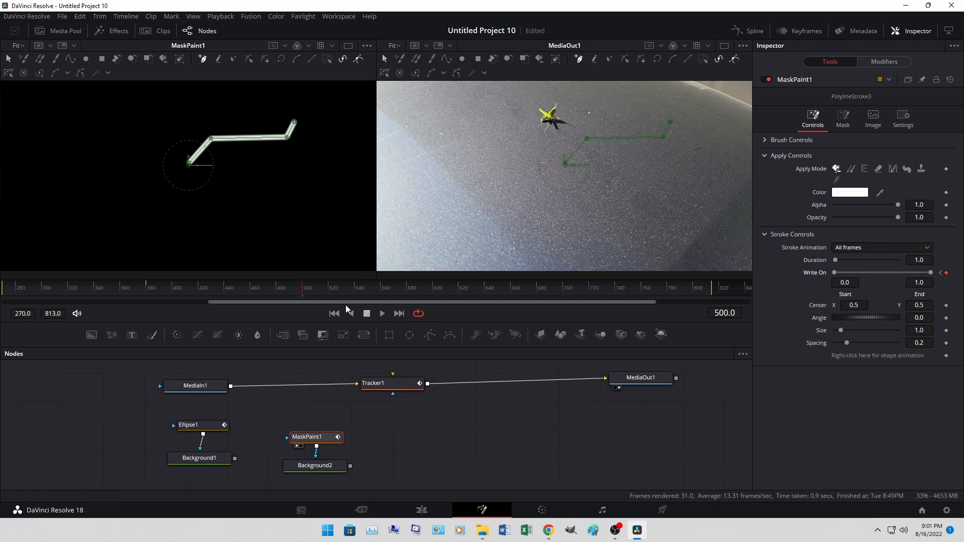
drag(302, 293, 513, 296)
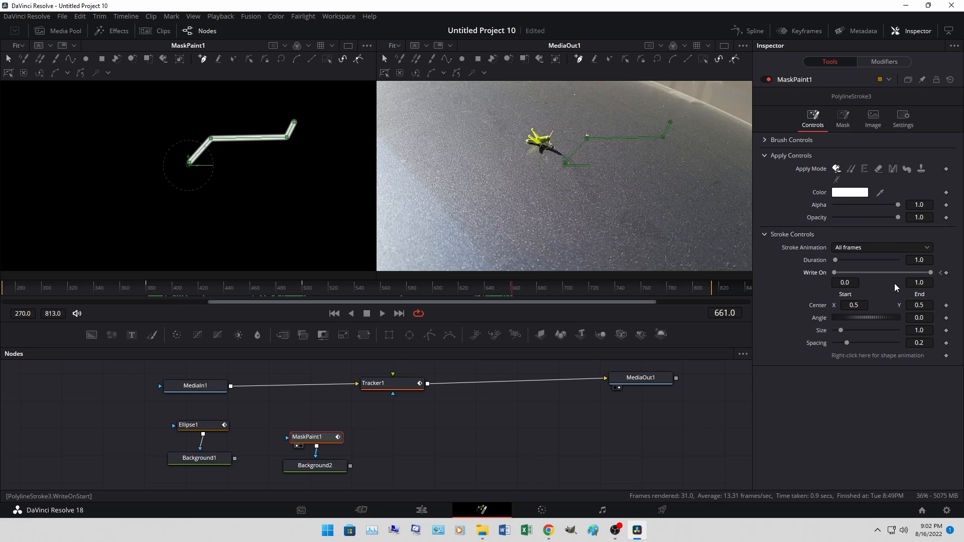
click(946, 272)
drag(513, 293, 606, 295)
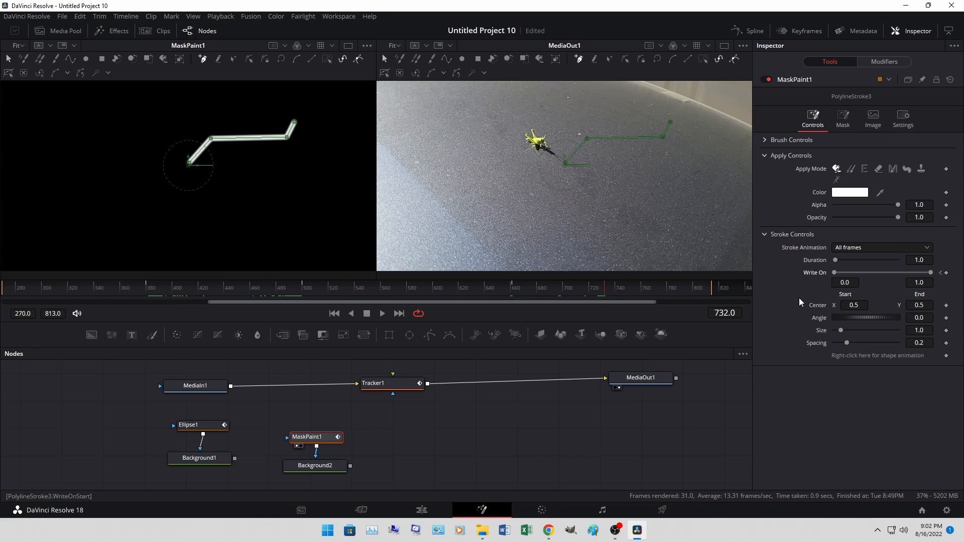
drag(834, 274, 952, 281)
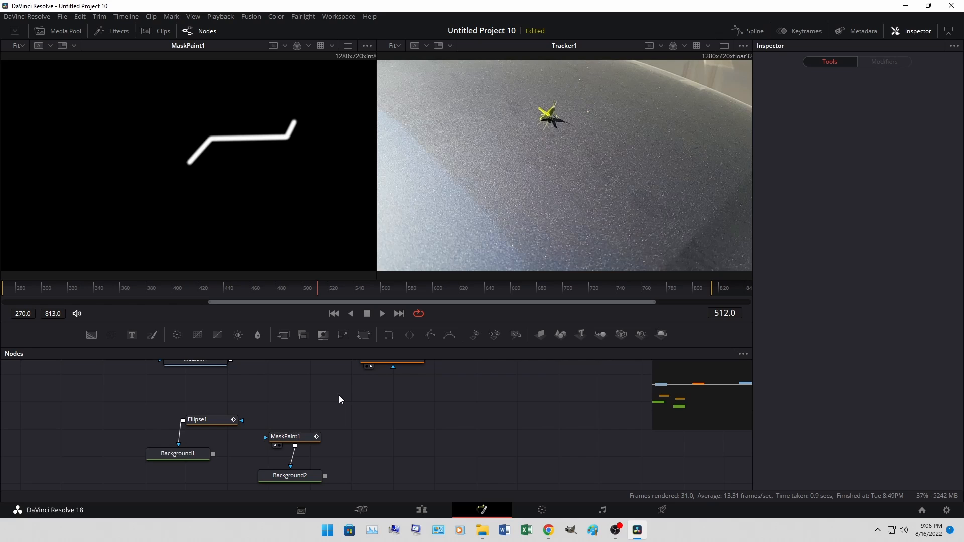
Add a Merge node and place it above MaskPaint1 in the node graph.
key(shift+space)
text(Merge)
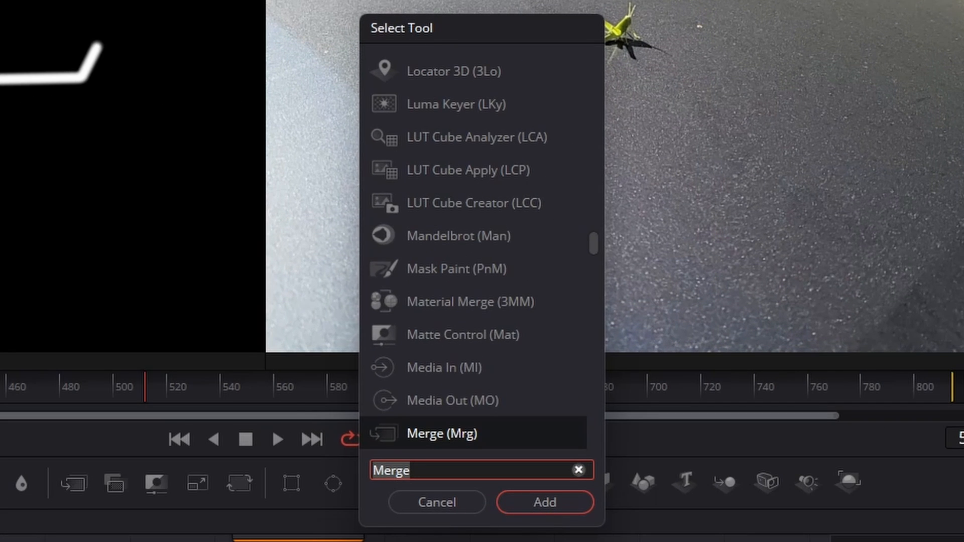
text(em)
key(BackSpace)
key(BackSpace)
text(Merg)
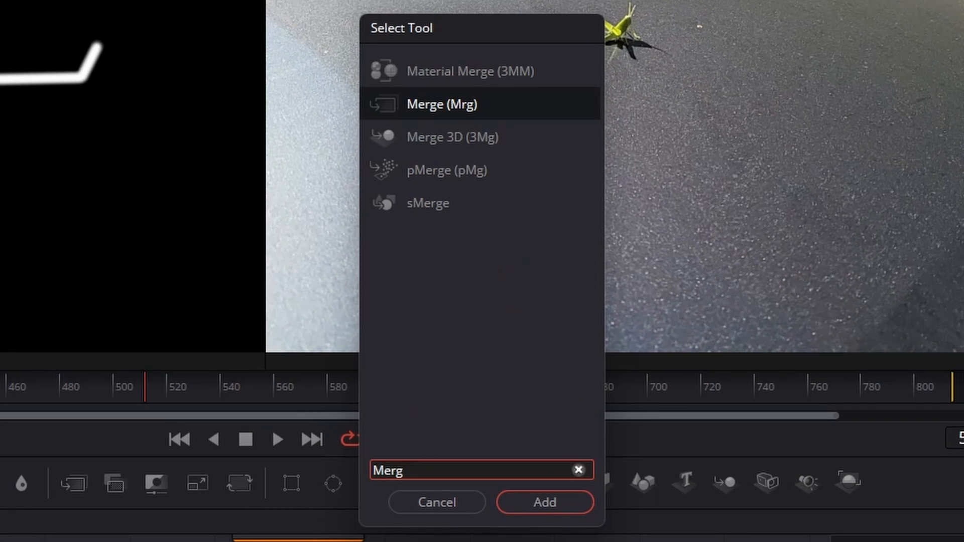
click(444, 104)
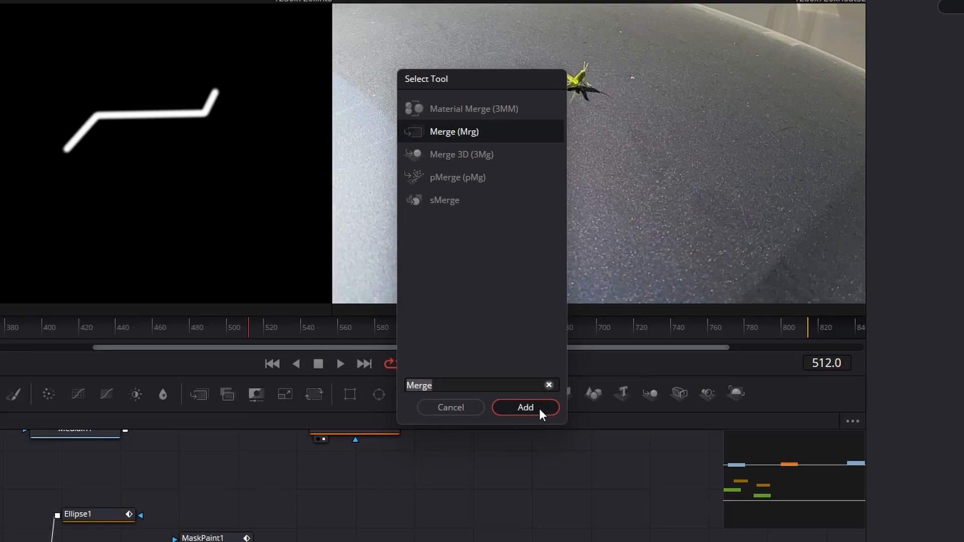
click(547, 508)
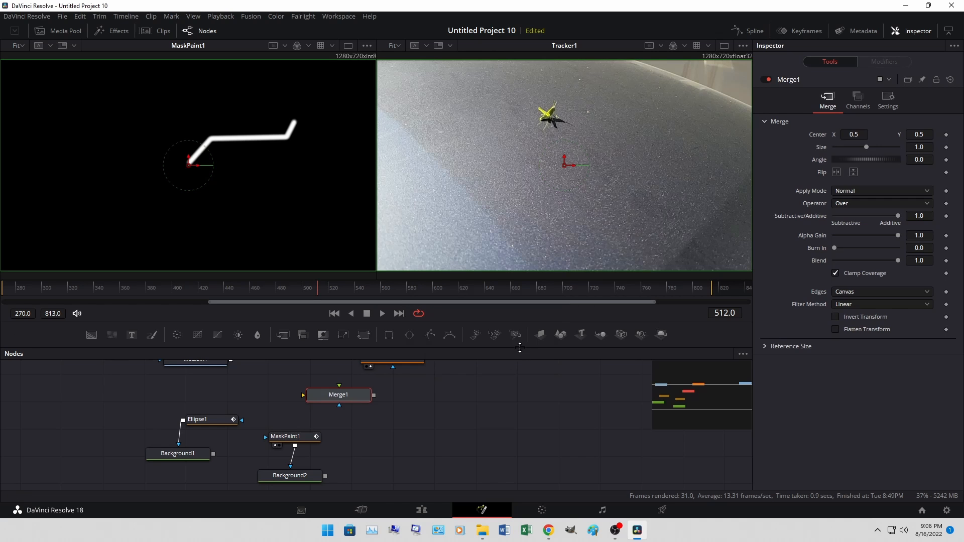
drag(324, 398, 319, 398)
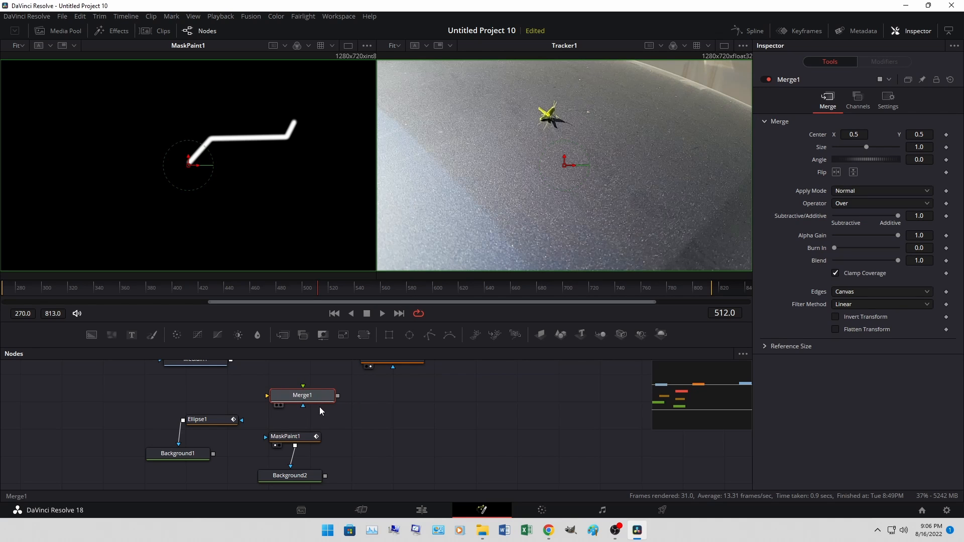
Connect MaskPaint1 and Ellipse1 into Merge1, and feed Merge1's output into Tracker1's foreground input.
drag(295, 446, 268, 396)
mouse_move(183, 420)
mouse_down()
mouse_move(289, 394)
mouse_move(298, 426)
mouse_move(393, 398)
mouse_up()
scroll(342, 414, up, 2)
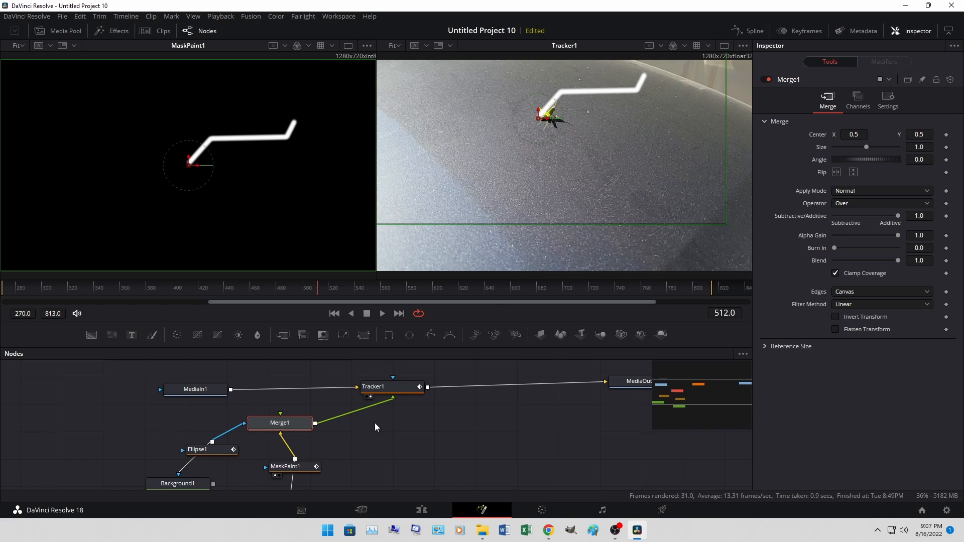
scroll(324, 436, down, 2)
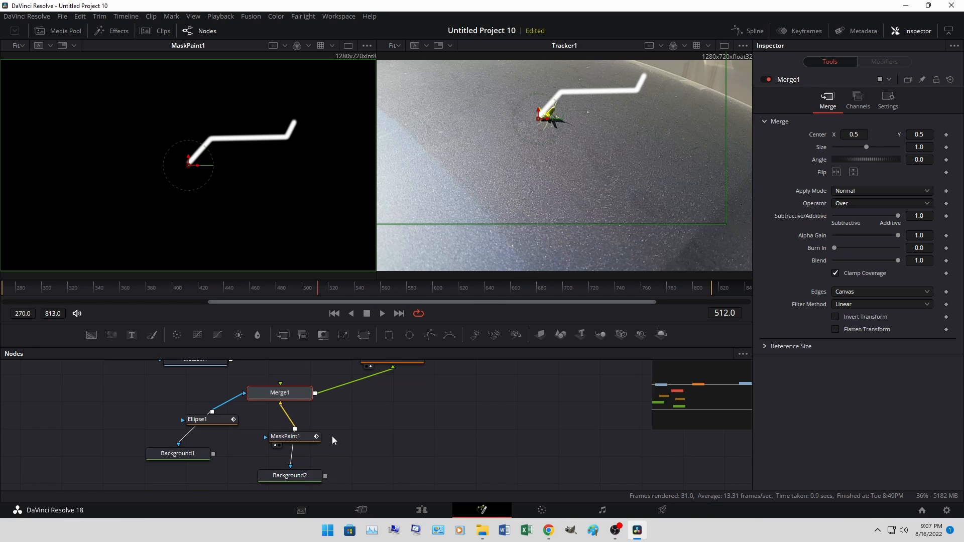
Reduce the MaskPaint1 stroke's size to 0.839 in its stroke controls.
click(284, 440)
drag(839, 330, 840, 331)
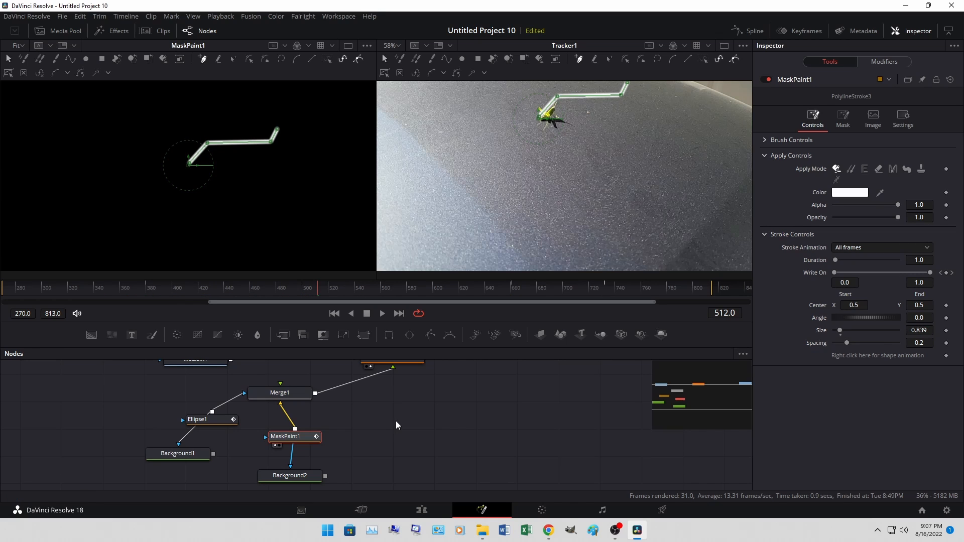
Add a Transform node and insert it between Merge1 and Tracker1 in the node graph.
key(shift+space)
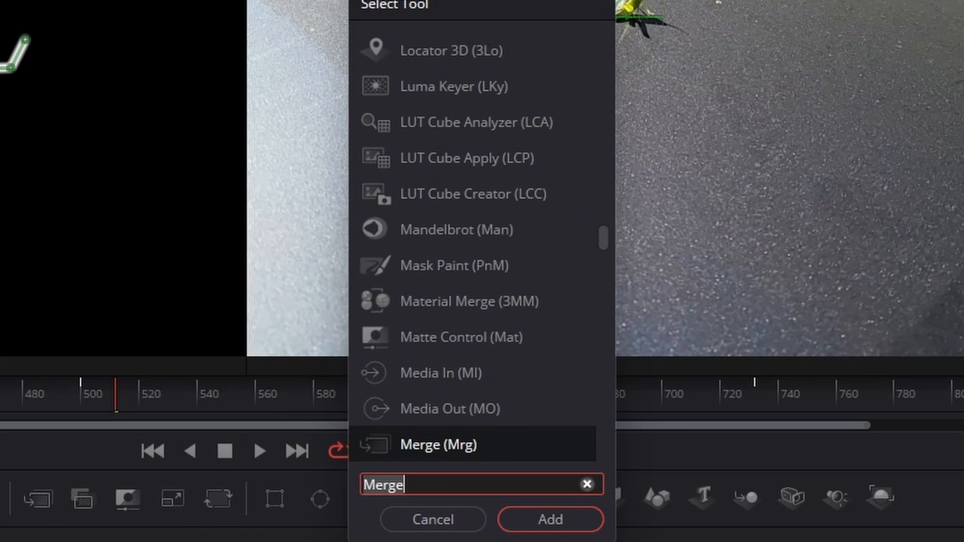
text(Tran)
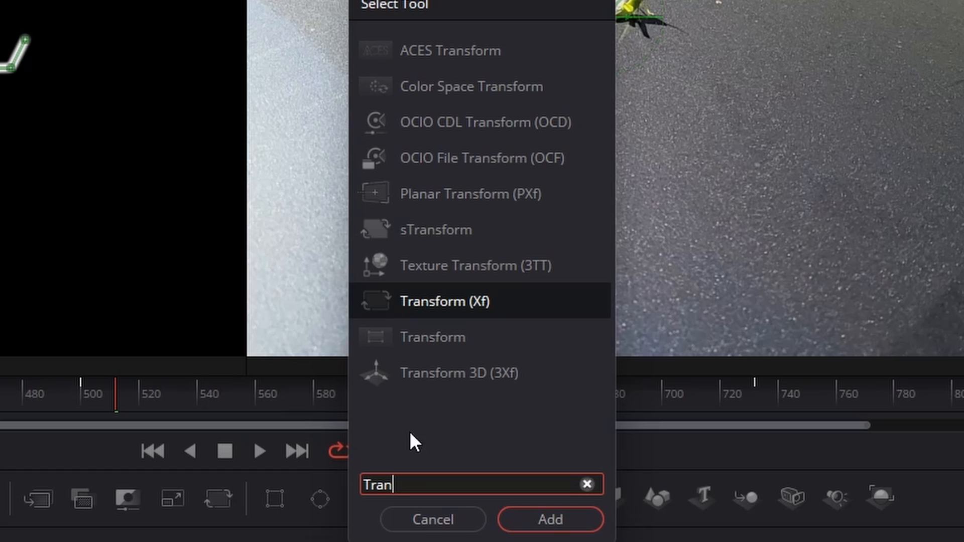
click(436, 307)
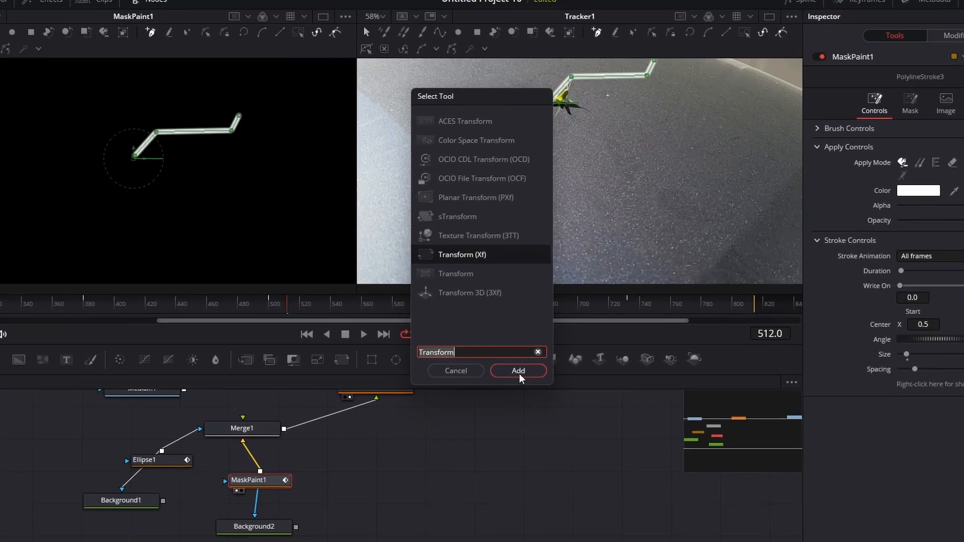
click(536, 455)
click(531, 419)
drag(531, 420, 373, 398)
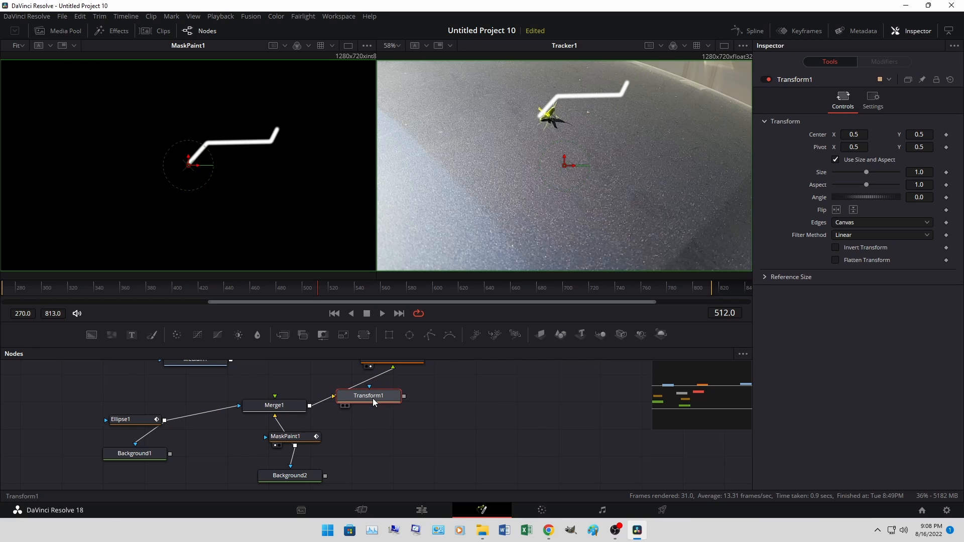
drag(286, 409, 255, 415)
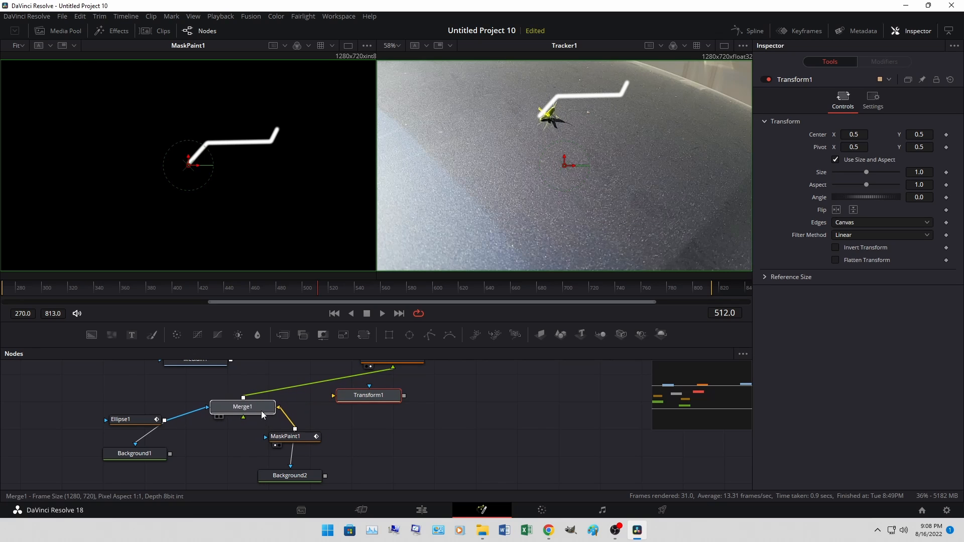
drag(359, 400, 312, 384)
Space out the node graph by moving Background2, MaskPaint1, Background1 and Ellipse1 farther below Merge1.
scroll(399, 431, down, 2)
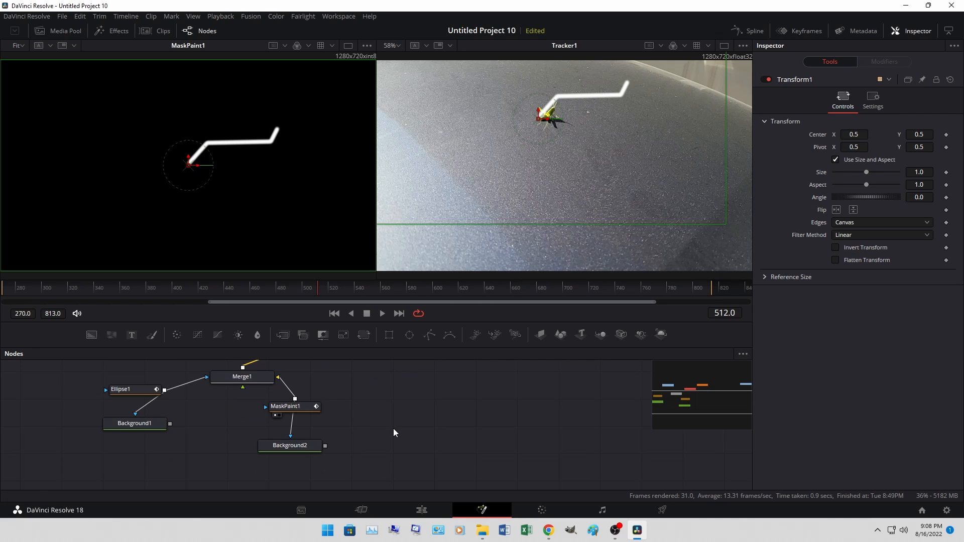
drag(306, 451, 333, 470)
drag(299, 415, 326, 444)
drag(134, 423, 159, 469)
drag(131, 392, 130, 441)
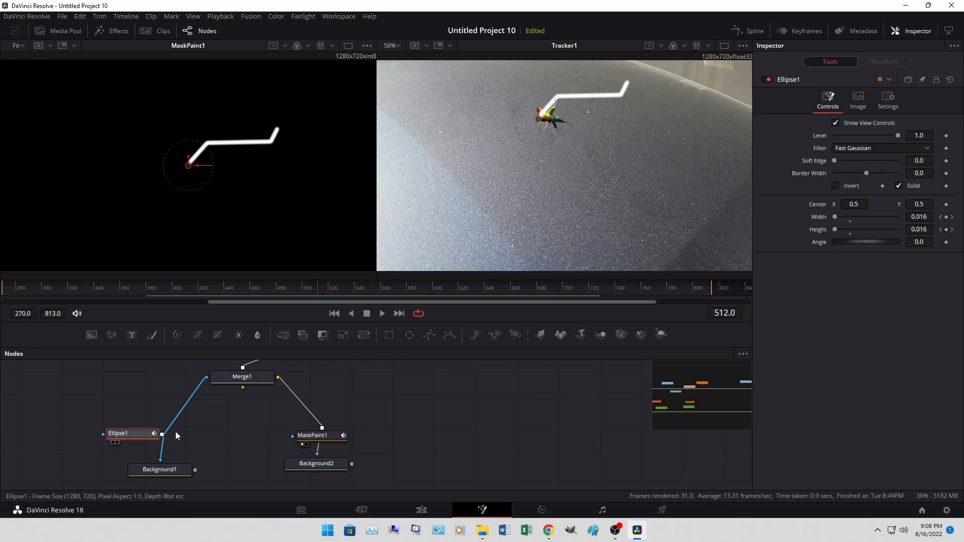
scroll(233, 420, down, 2)
scroll(235, 423, up, 5)
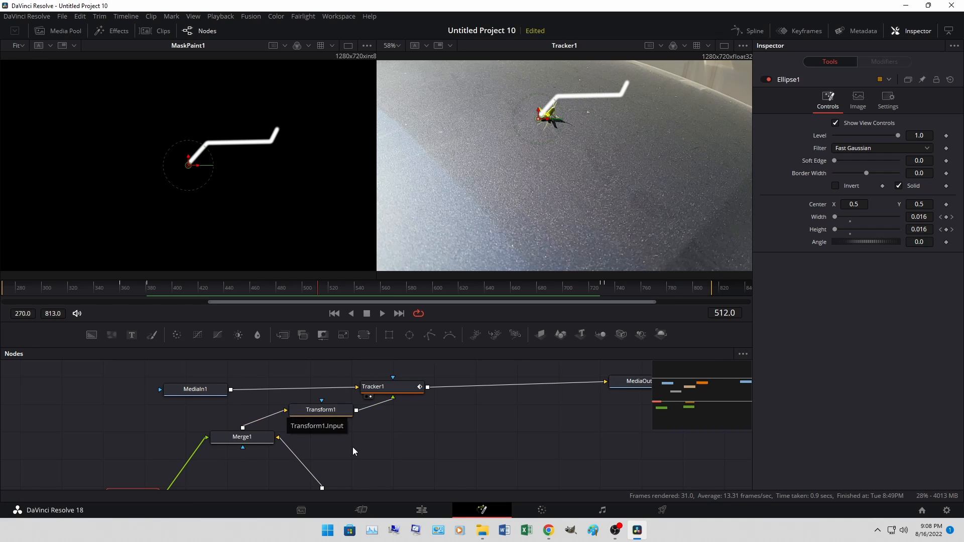
scroll(378, 466, up, 2)
Set Transform1's center to X 0.565, Y 0.549 to offset the callout from the grass, and scrub through the clip to check it.
click(321, 441)
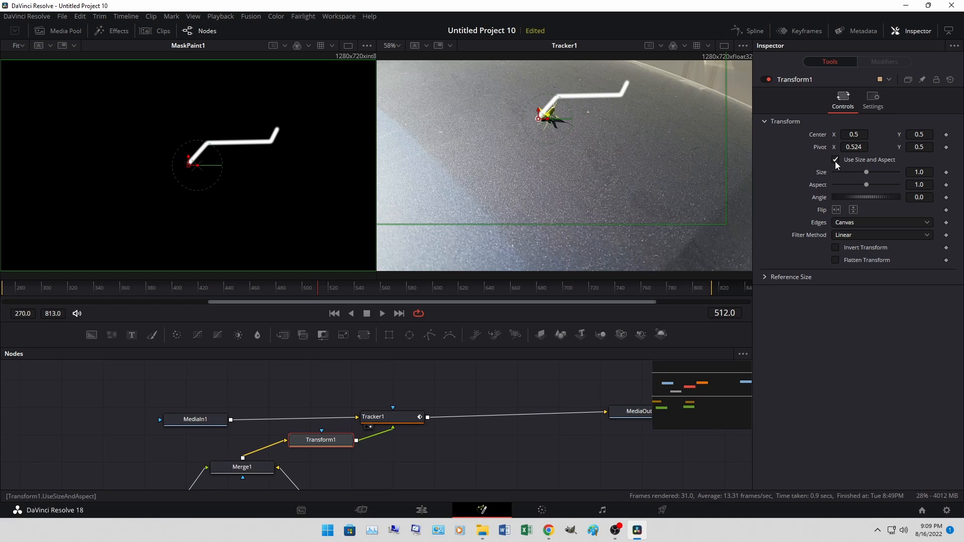
mouse_move(848, 133)
mouse_down()
mouse_move(871, 133)
mouse_move(851, 135)
mouse_move(861, 147)
mouse_move(843, 147)
mouse_up()
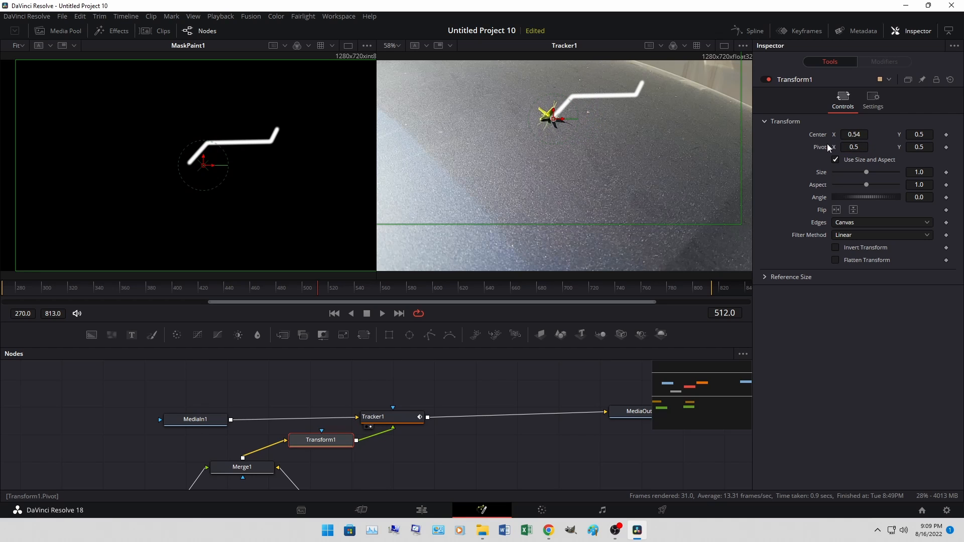
mouse_move(918, 135)
mouse_down()
mouse_move(936, 134)
mouse_move(918, 134)
mouse_up()
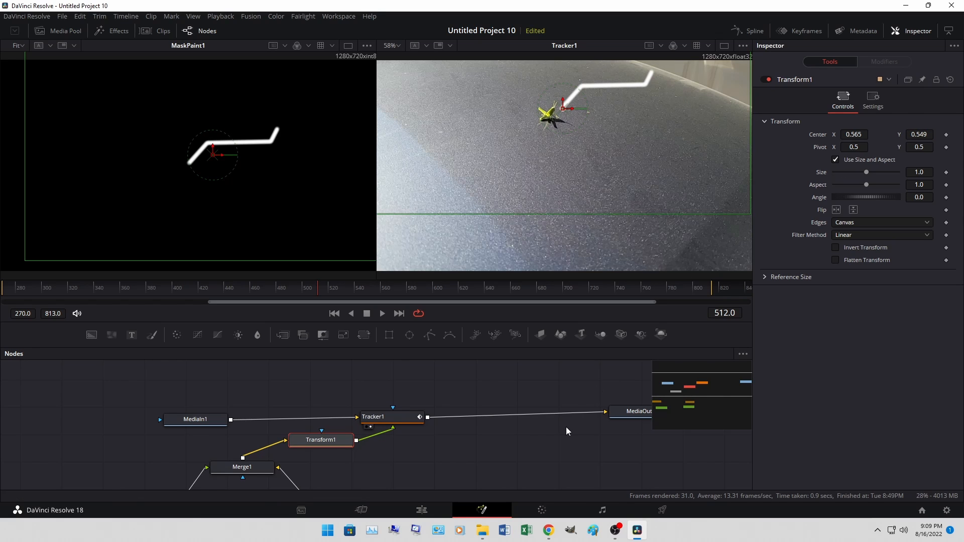
scroll(440, 439, down, 3)
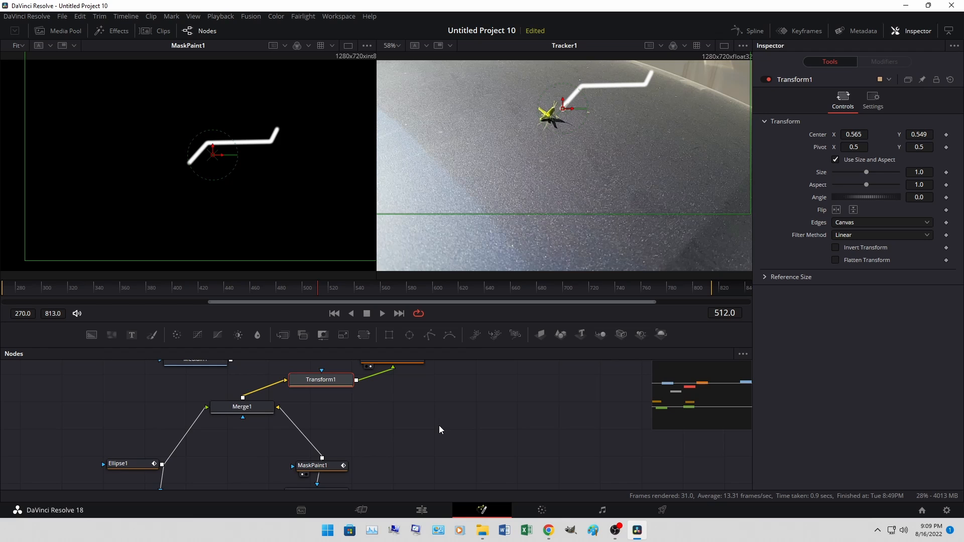
scroll(438, 425, up, 2)
mouse_move(315, 290)
mouse_down()
mouse_move(208, 290)
mouse_move(488, 298)
mouse_up()
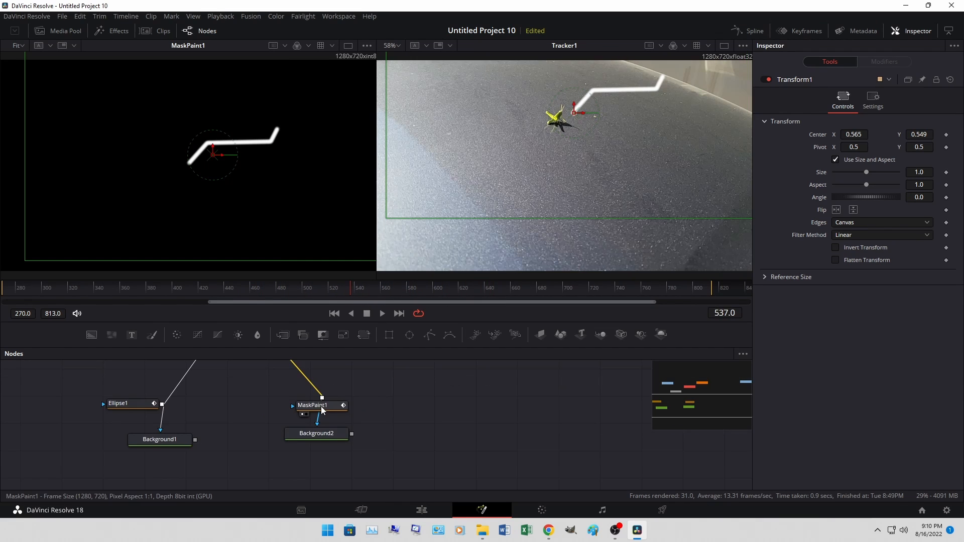
click(322, 410)
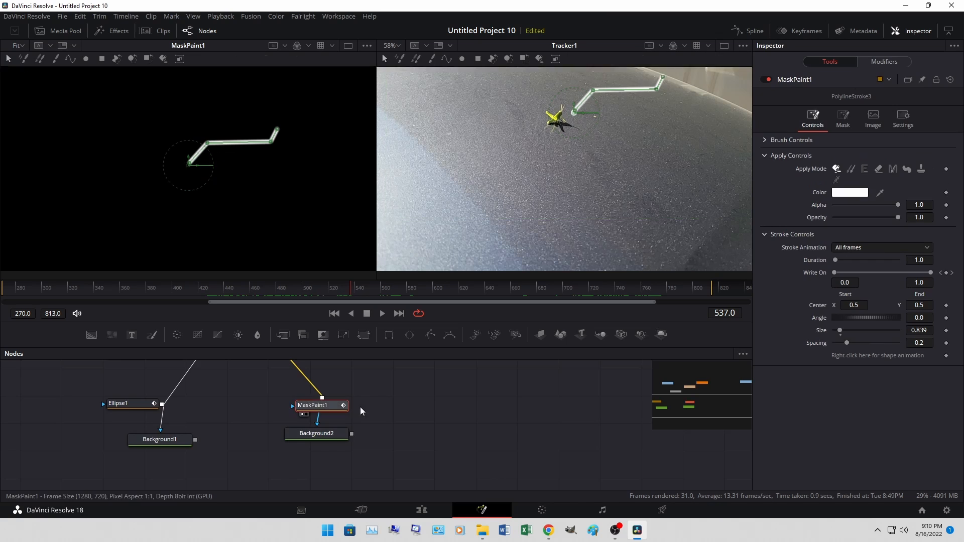
scroll(371, 417, up, 3)
Go to frame 500 and add a Text node in the empty area beside the MaskPaint1 branch.
click(303, 288)
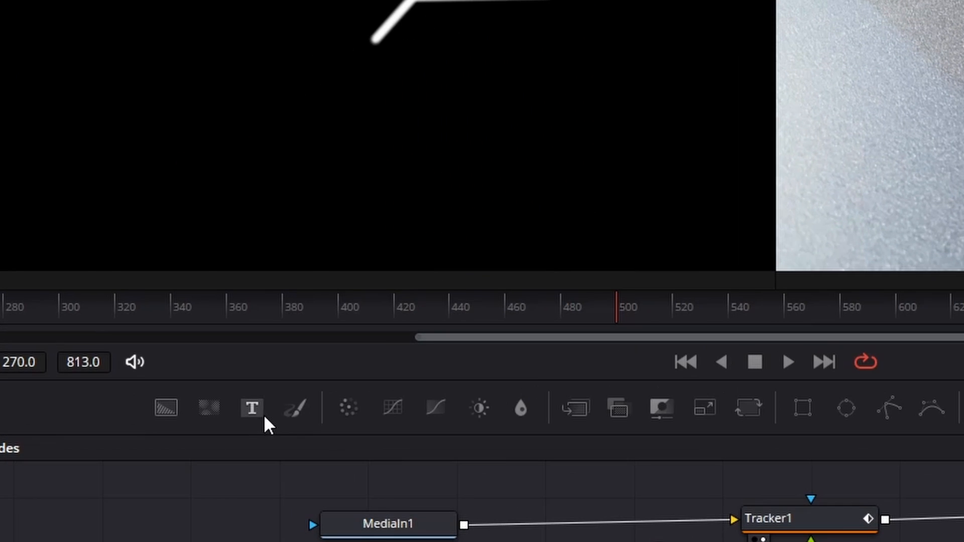
drag(252, 408, 632, 541)
drag(309, 413, 449, 446)
scroll(395, 435, down, 3)
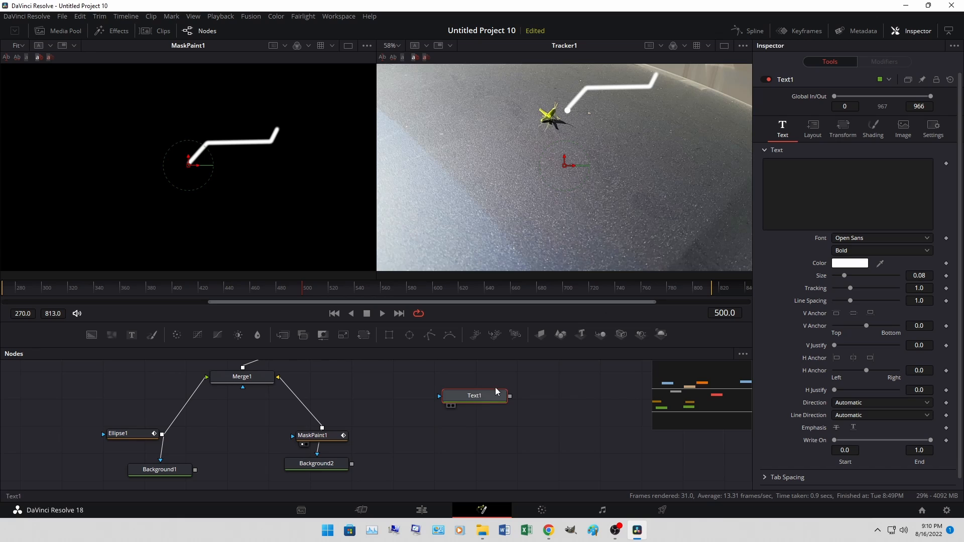
Make Text1 read "Baby Grass" in the Ink Free font, displaying it in the viewer that shows MaskPaint1.
click(813, 182)
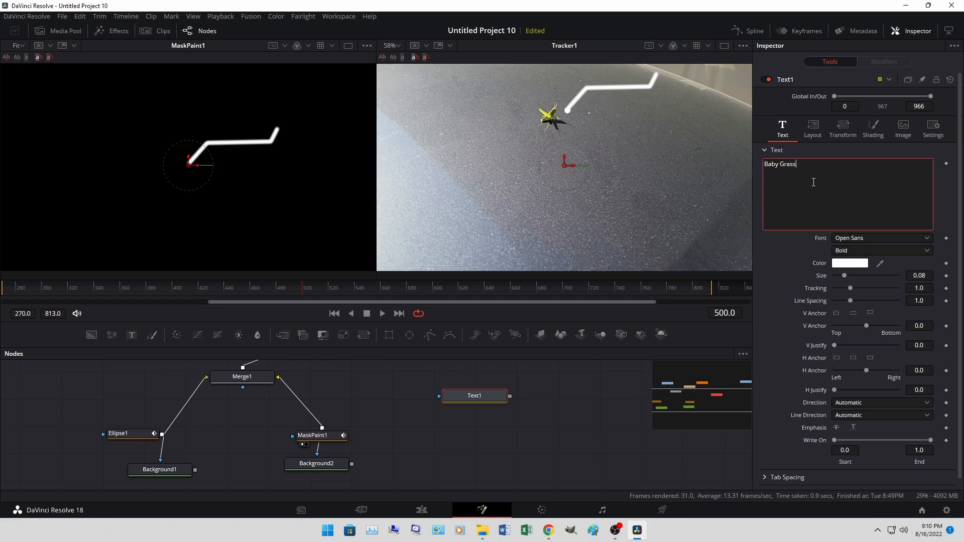
drag(478, 395, 316, 218)
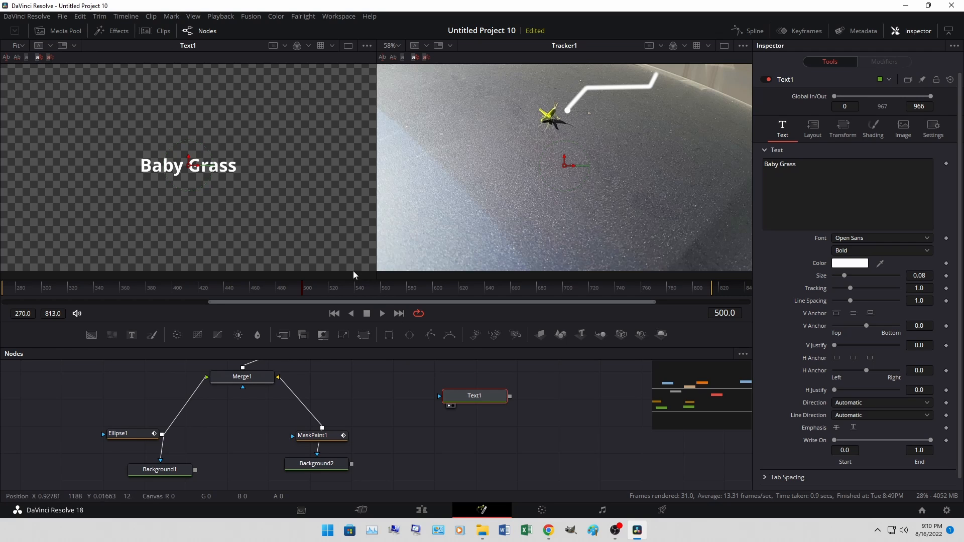
click(876, 238)
key(i)
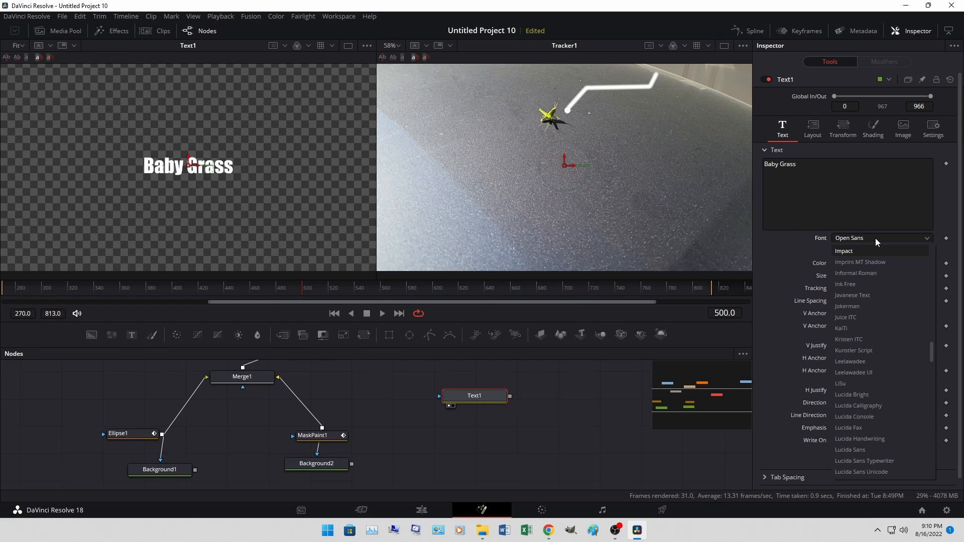
click(876, 288)
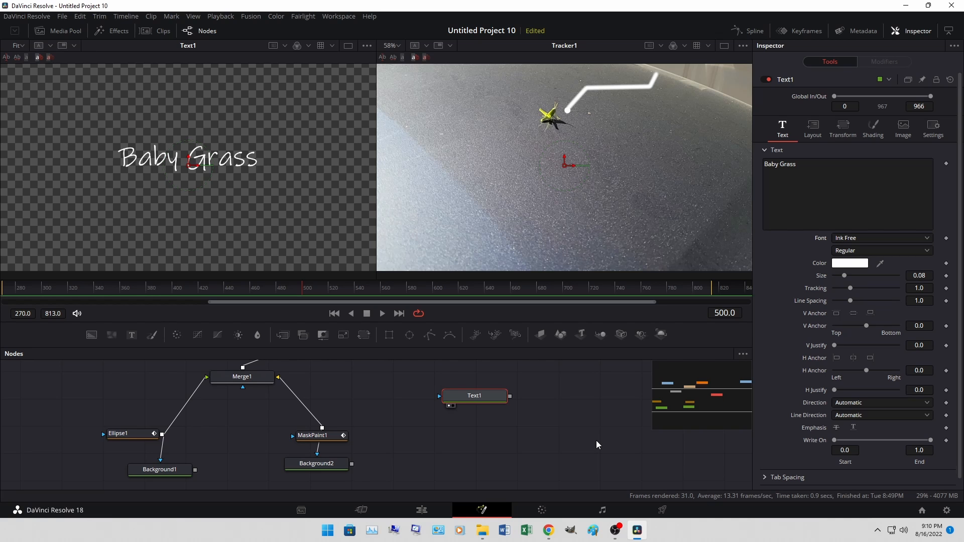
Add a second Merge node with Transform1 as background and Text1 as foreground, and display it in the viewer that shows Text1.
scroll(401, 412, up, 1)
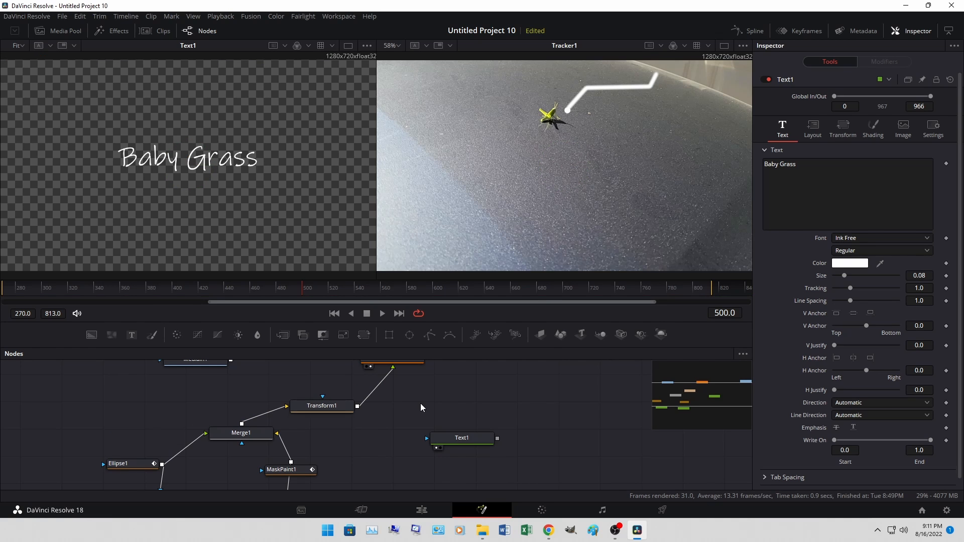
key(shift+space)
text(mer)
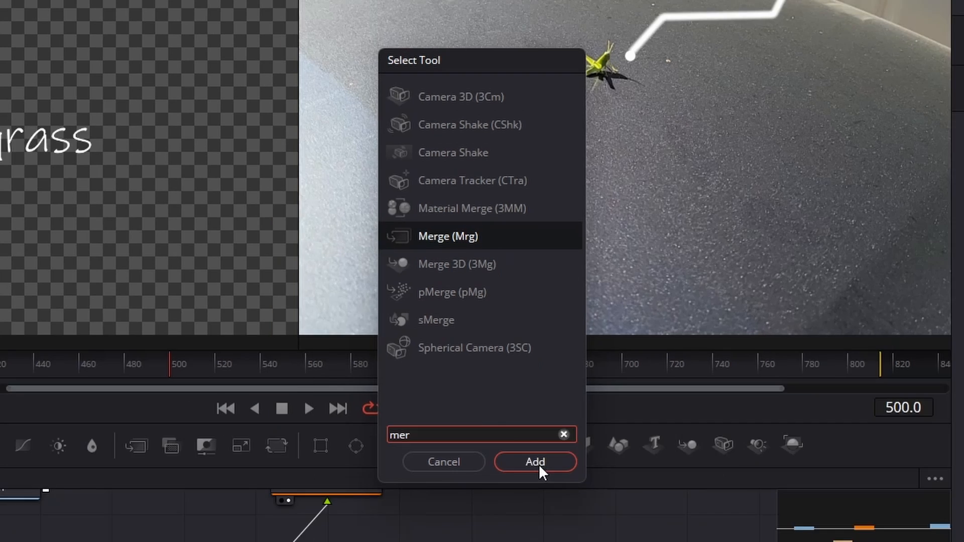
click(541, 491)
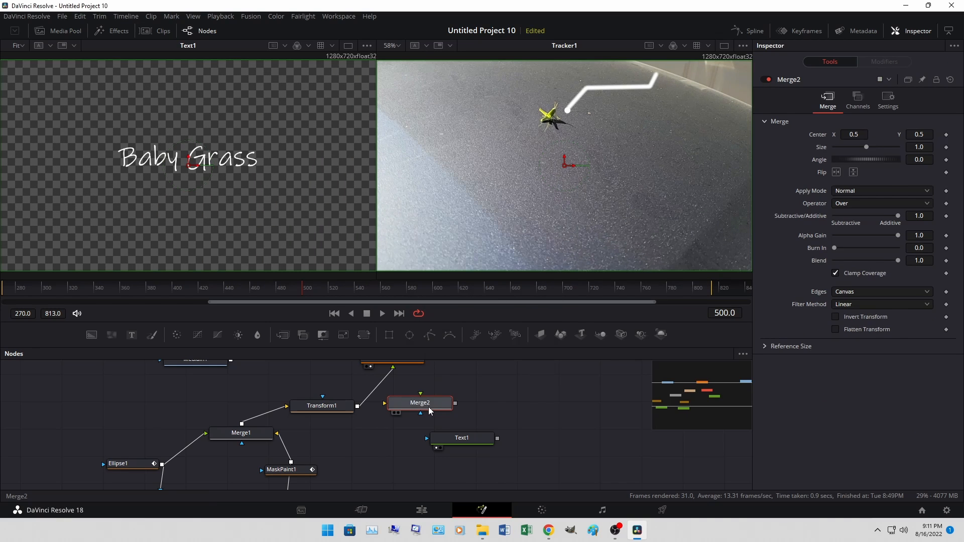
drag(497, 438, 462, 400)
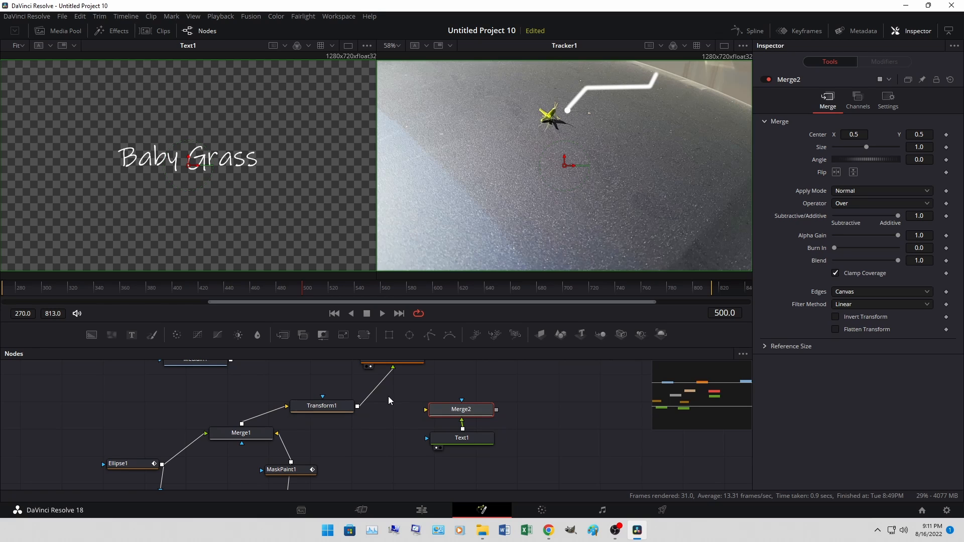
drag(387, 375, 411, 405)
mouse_move(412, 410)
mouse_down()
mouse_move(306, 227)
mouse_move(316, 236)
mouse_up()
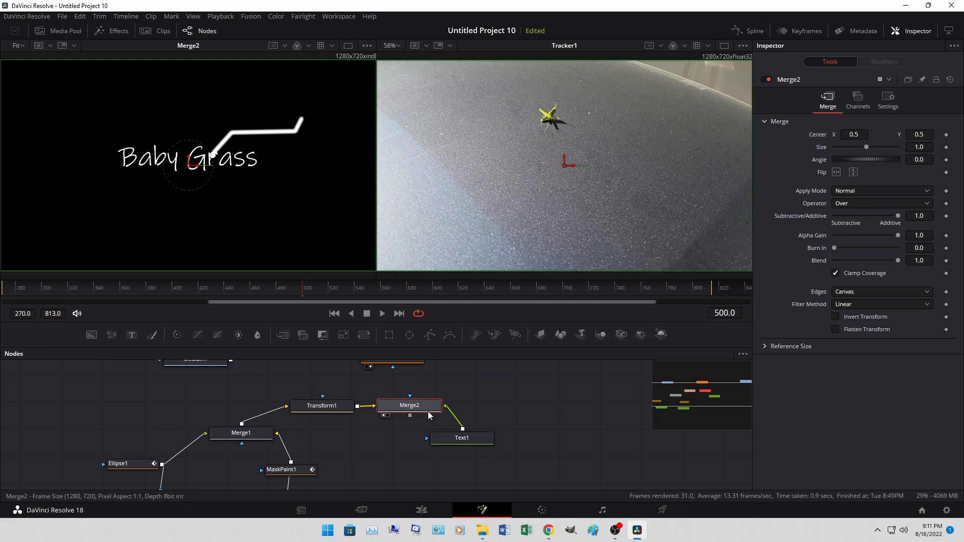
Move Text1 lower in the node graph and insert a new Transform node between it and Merge2.
click(447, 438)
drag(455, 443, 485, 485)
click(502, 436)
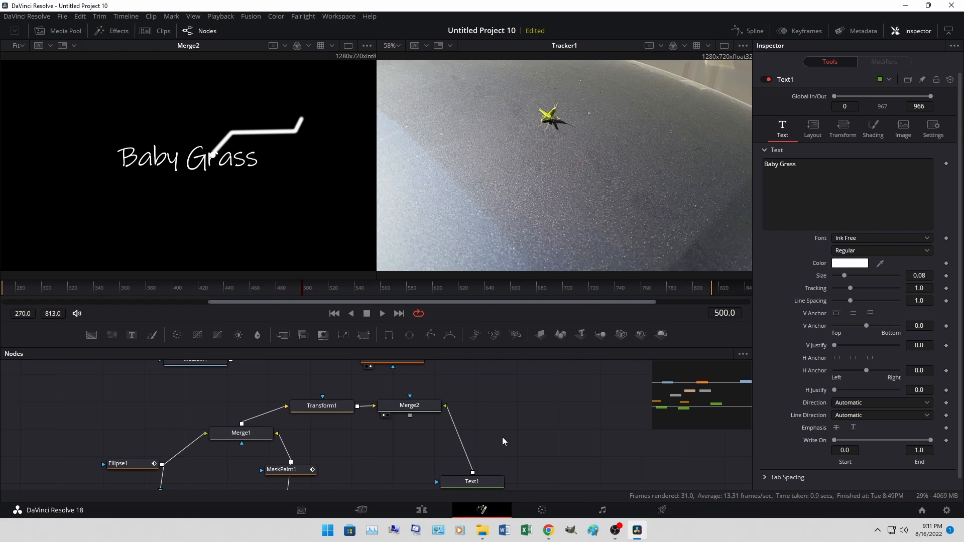
key(shift+space)
text(mer)
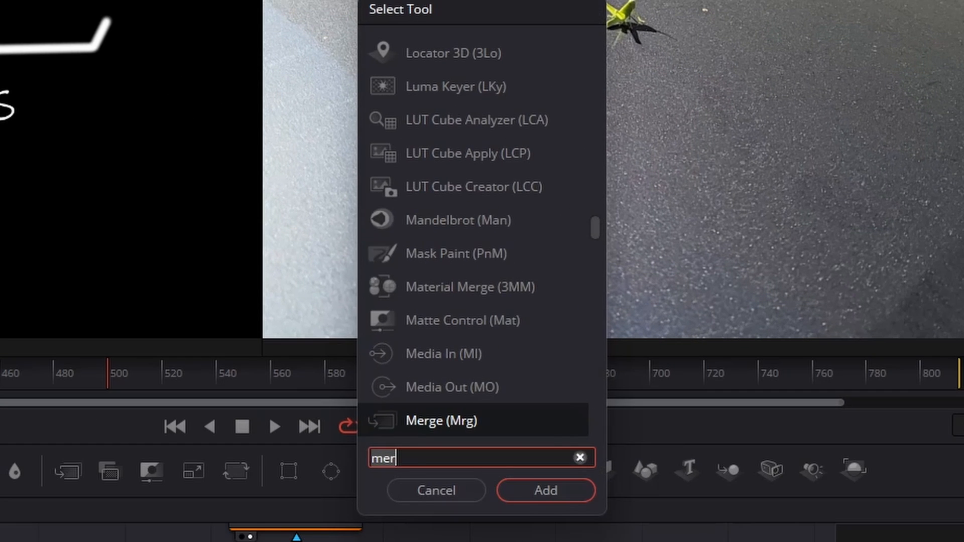
text(trans)
click(451, 287)
click(545, 490)
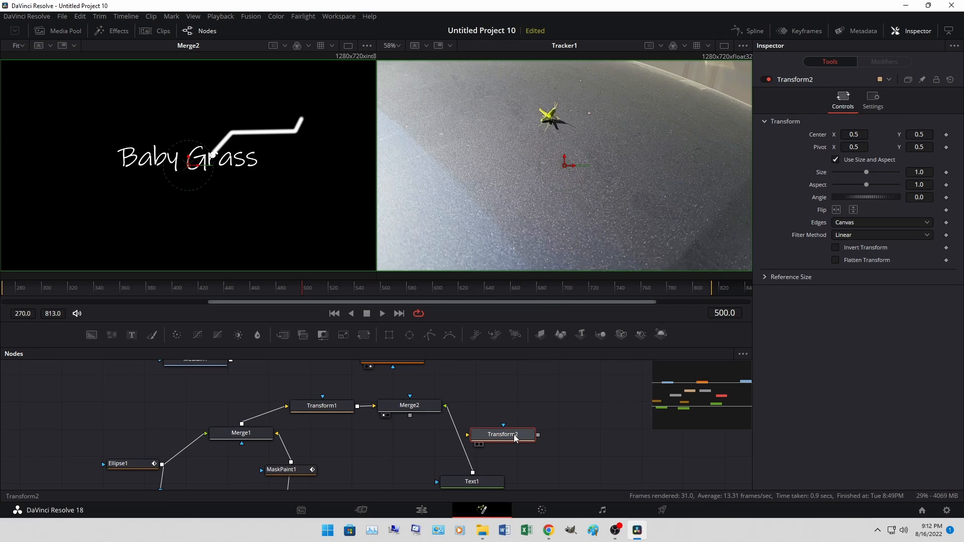
drag(516, 439, 465, 447)
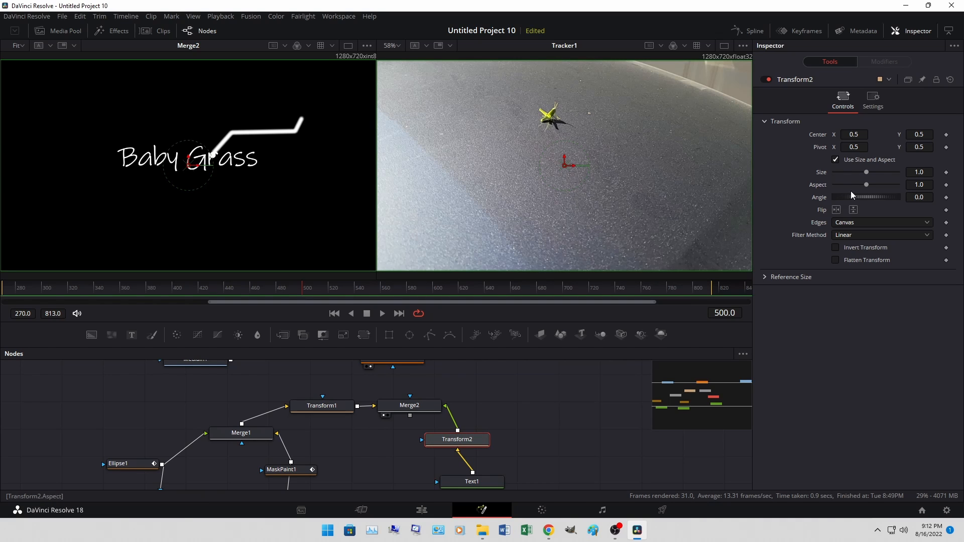
Set Transform2's size to 0.49 and its pivot to X 0.868, Y 0.875 so the text sits on the callout line.
drag(923, 172, 943, 147)
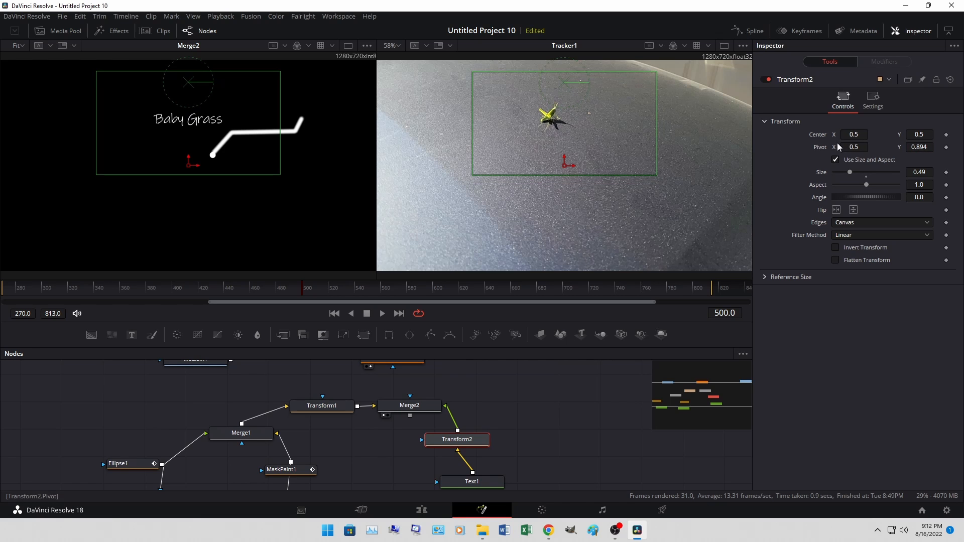
drag(850, 147, 872, 147)
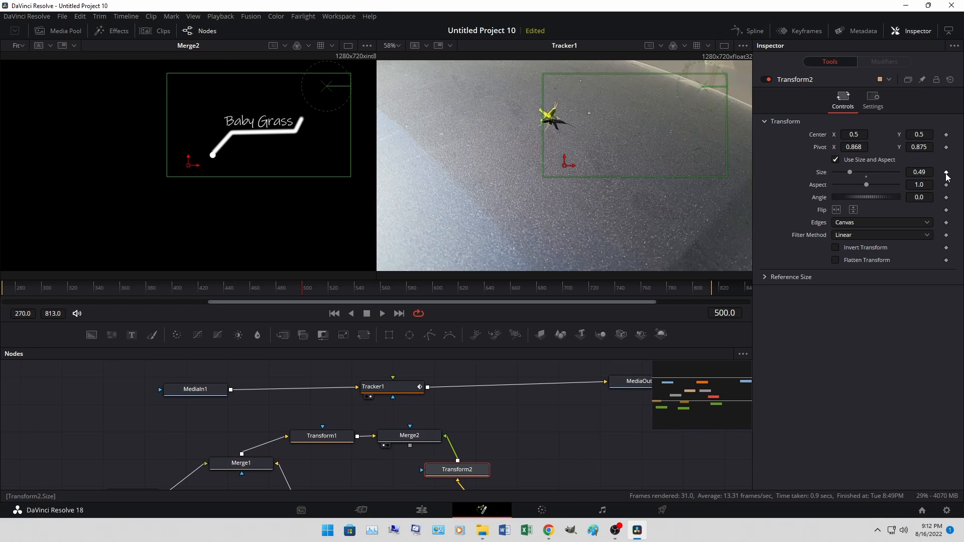
Keyframe Transform2's size at 0.49 on frame 500 and at 0.0 on frame 460.
click(946, 173)
click(251, 287)
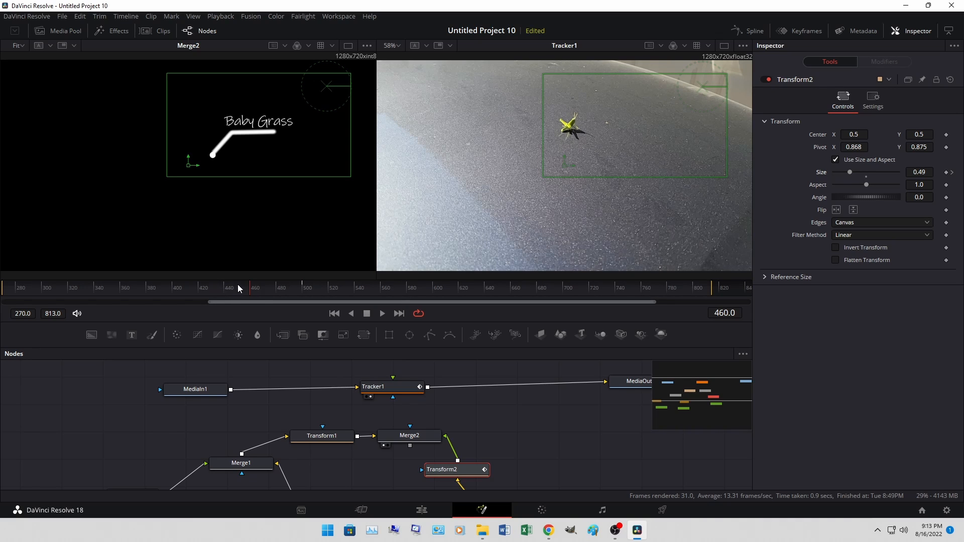
click(951, 172)
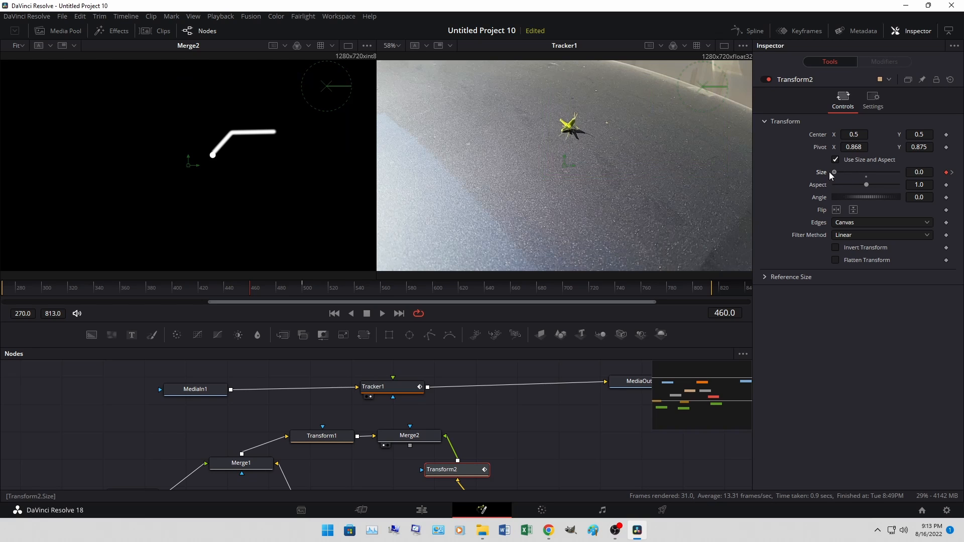
Keyframe Transform2's center at X 0.5 on frame 500, and with X shifted off-frame to the left on frame 460.
click(946, 136)
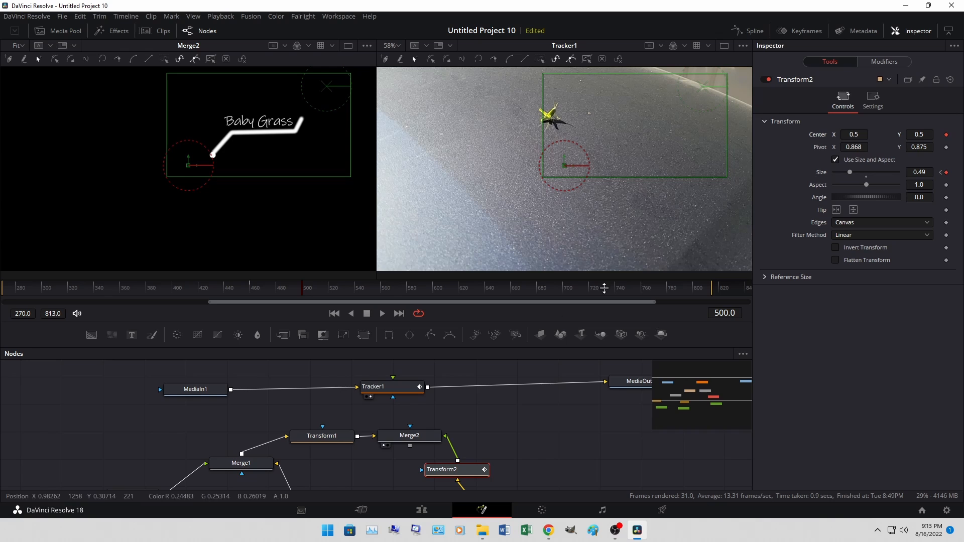
drag(299, 290, 250, 290)
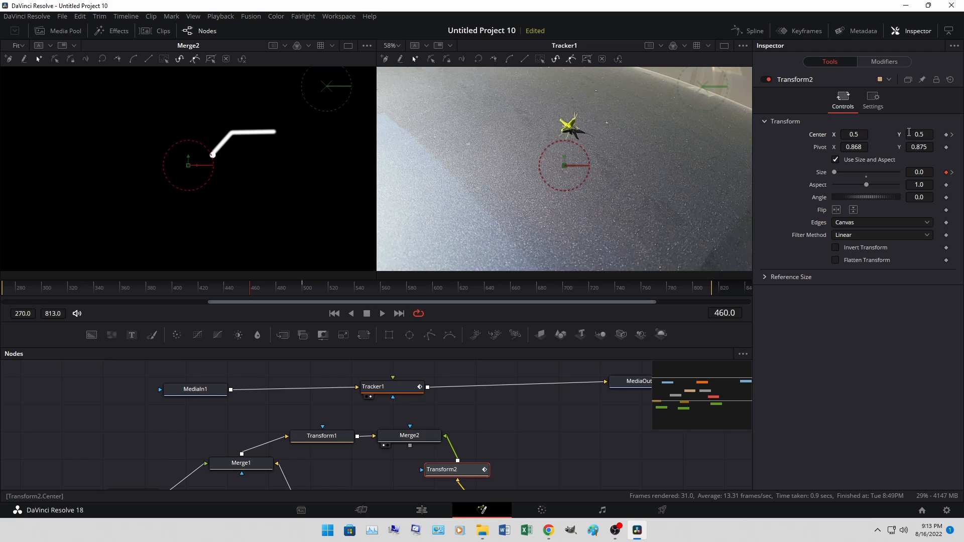
drag(853, 134, 752, 135)
drag(251, 289, 305, 289)
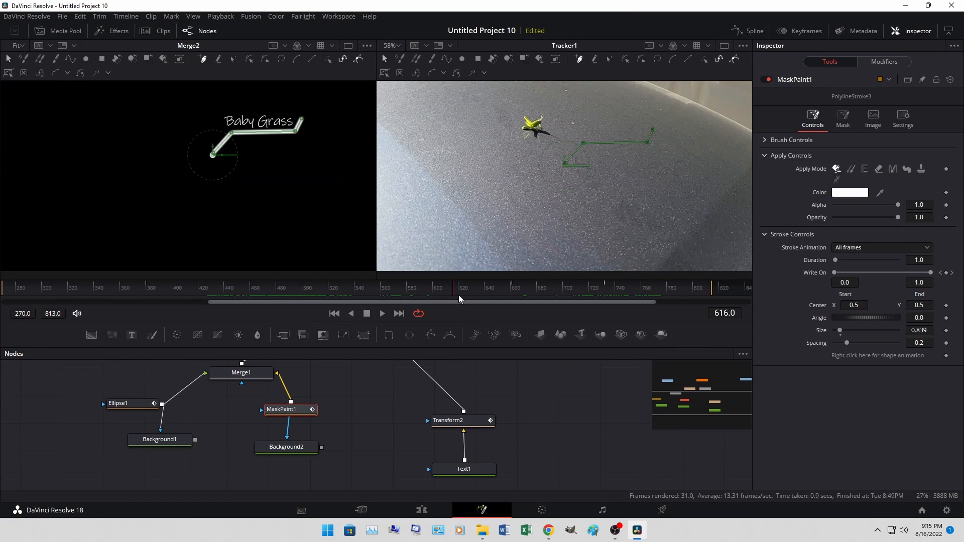
Keyframe Transform2's current center and size on frame 661.
drag(459, 294, 513, 299)
scroll(401, 409, up, 3)
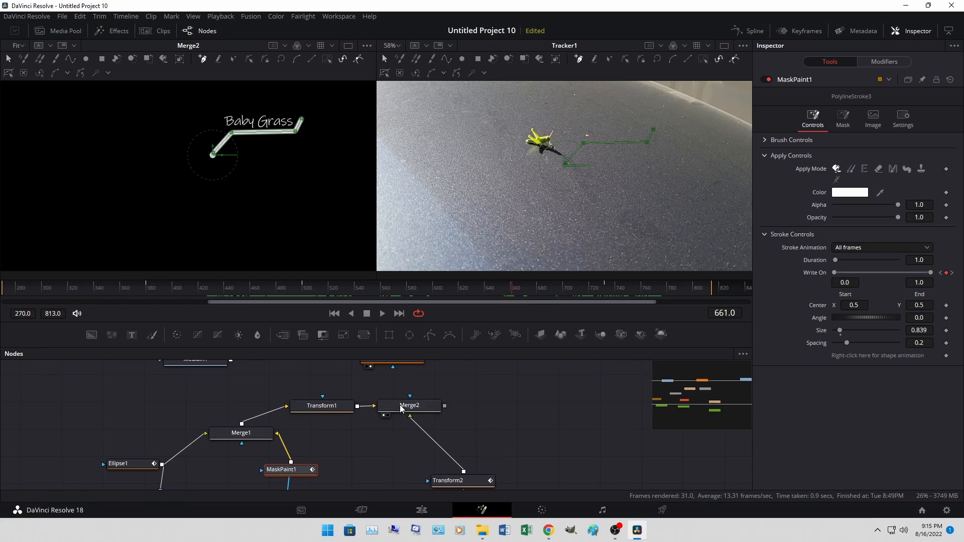
scroll(382, 416, down, 2)
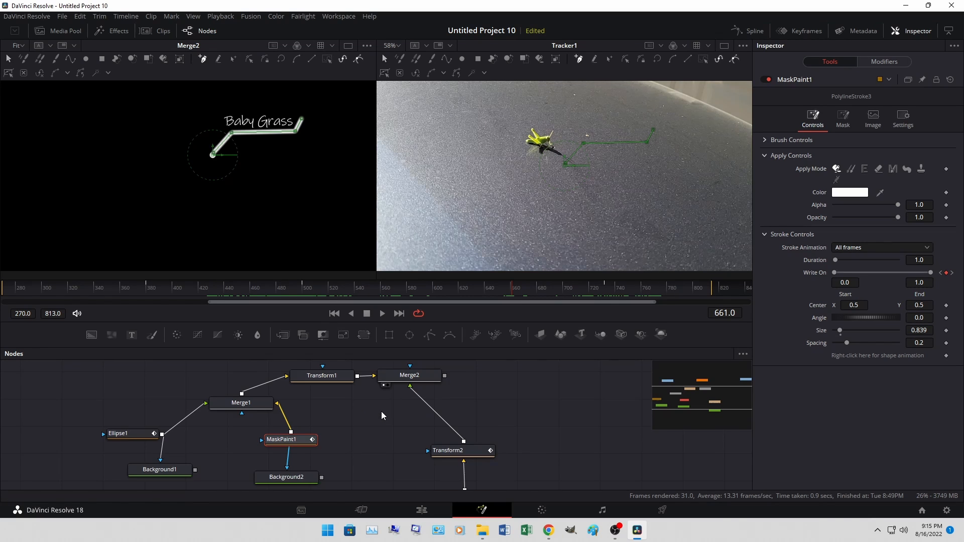
click(458, 452)
scroll(507, 426, up, 2)
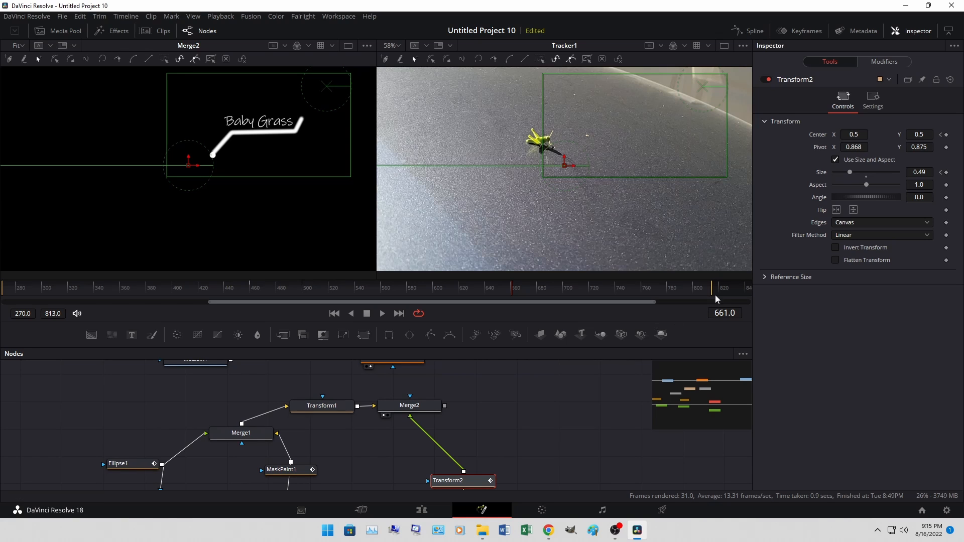
click(946, 134)
click(946, 173)
Keyframe Transform2's center X at 0.965 on frame 700 so the text slides out of the picture.
mouse_move(558, 289)
mouse_down()
mouse_move(526, 291)
mouse_move(567, 291)
mouse_up()
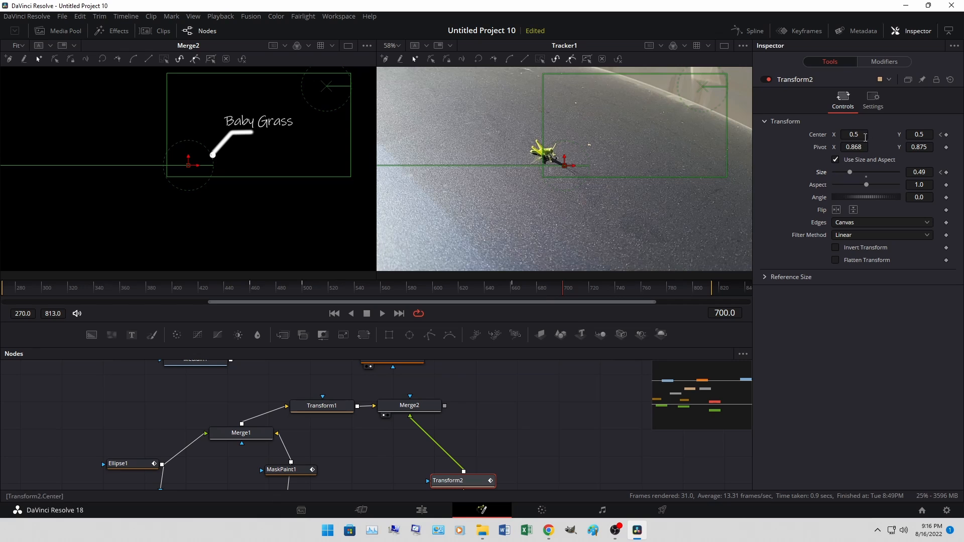
drag(848, 135, 957, 134)
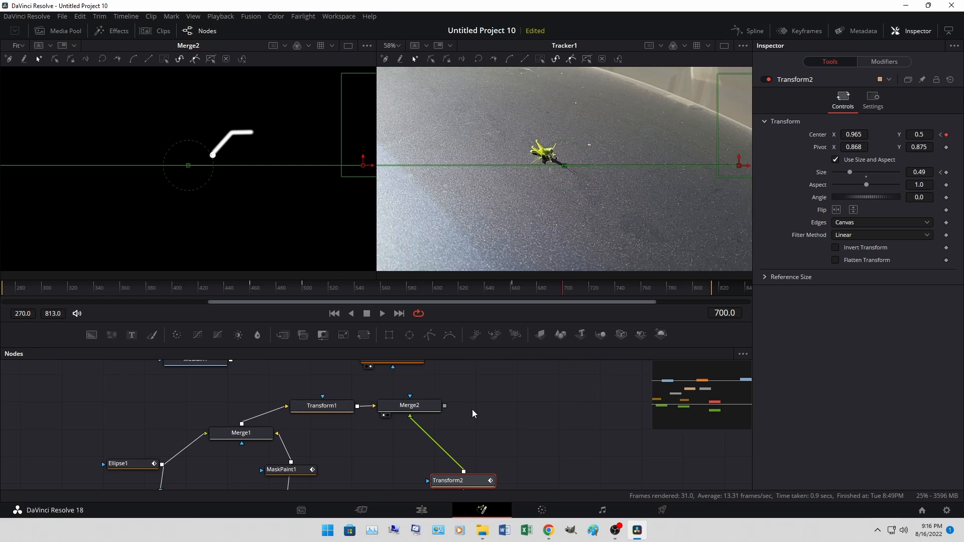
scroll(474, 412, up, 2)
scroll(473, 412, down, 2)
Connect Merge2's output to Tracker1's foreground input and scrub through the callout animation over the footage.
drag(553, 295, 465, 287)
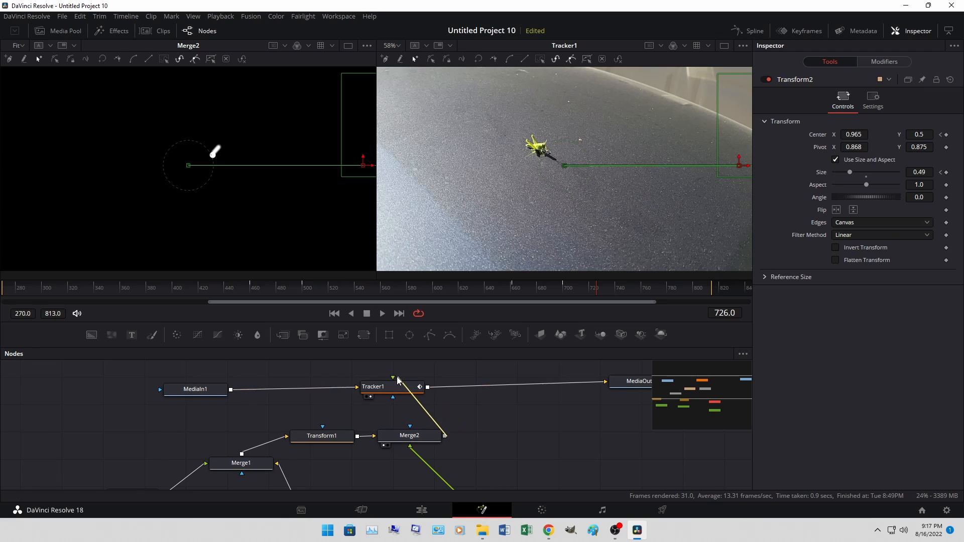
drag(393, 397, 442, 437)
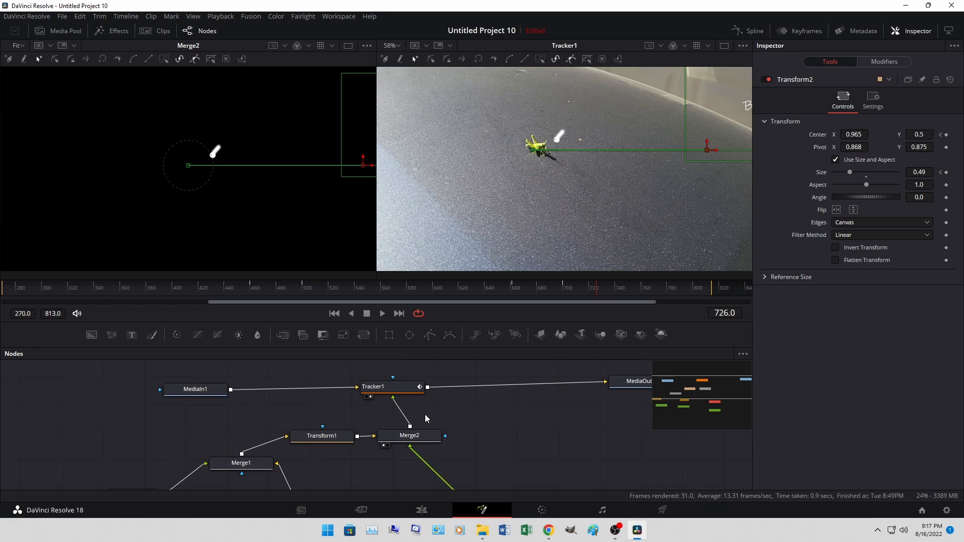
drag(262, 289, 614, 296)
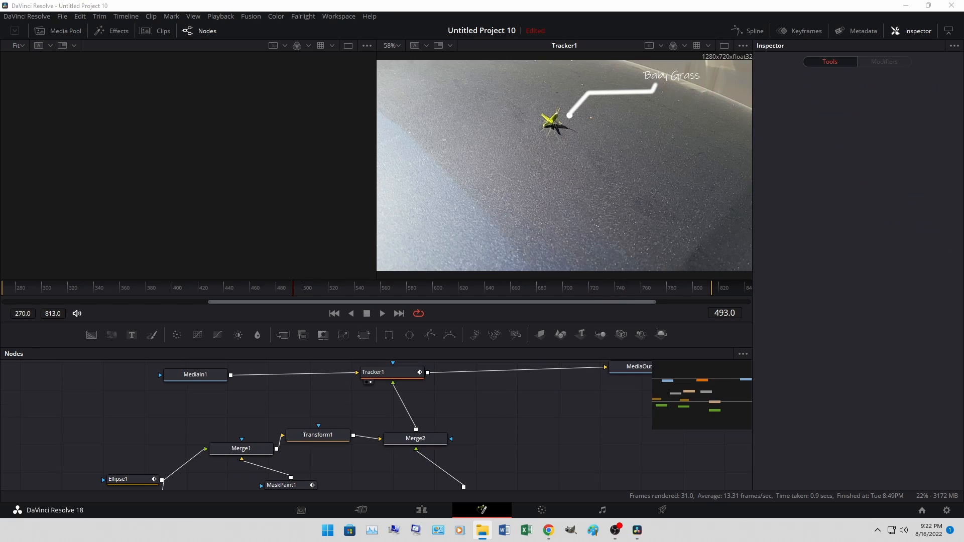
Bring the dv.jpg logo into the node graph as a new media node below the tracker chain.
drag(812, 384, 301, 199)
drag(535, 431, 538, 470)
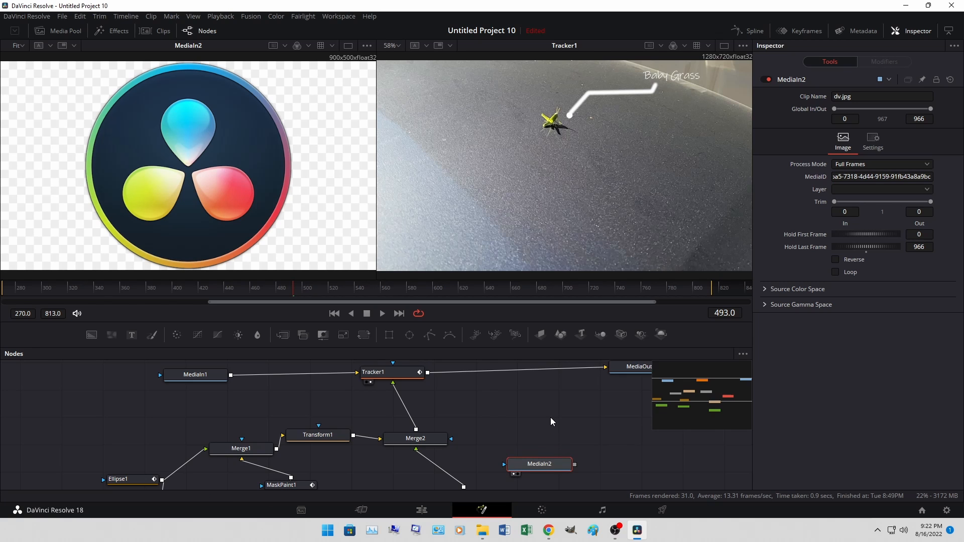
Add a Luma Keyer node fed by MediaIn2, display it in the viewer showing the logo, and invert its key.
key(shift+space)
text(Luma Keyer)
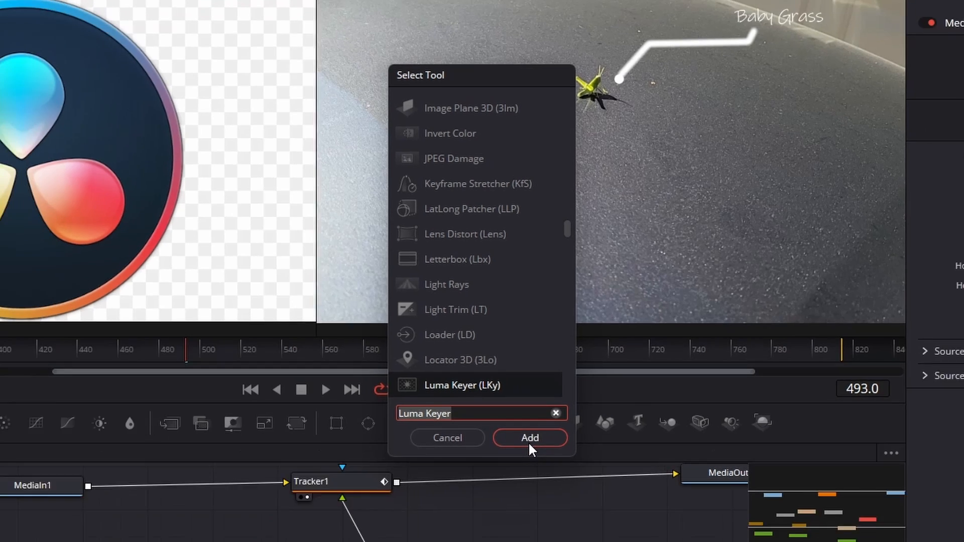
click(537, 479)
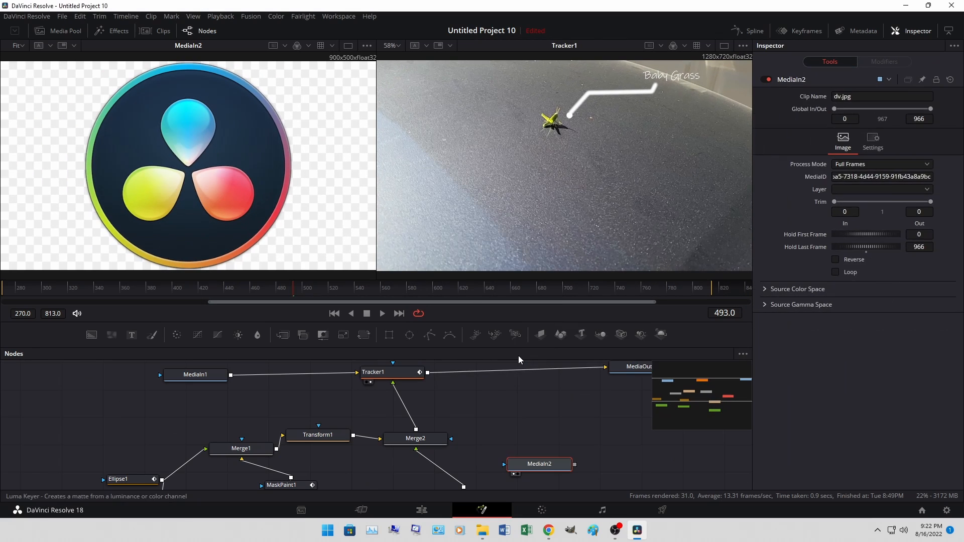
drag(613, 467, 533, 432)
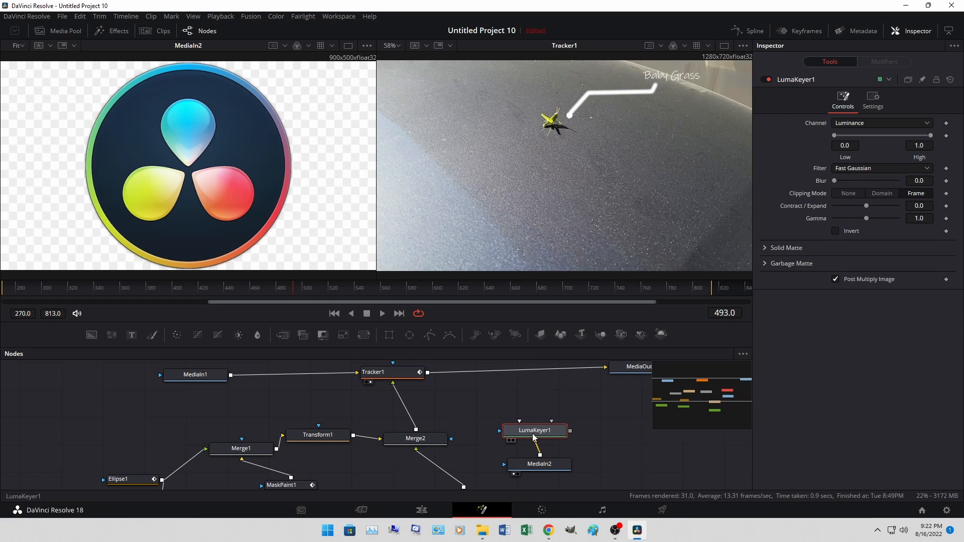
key(1)
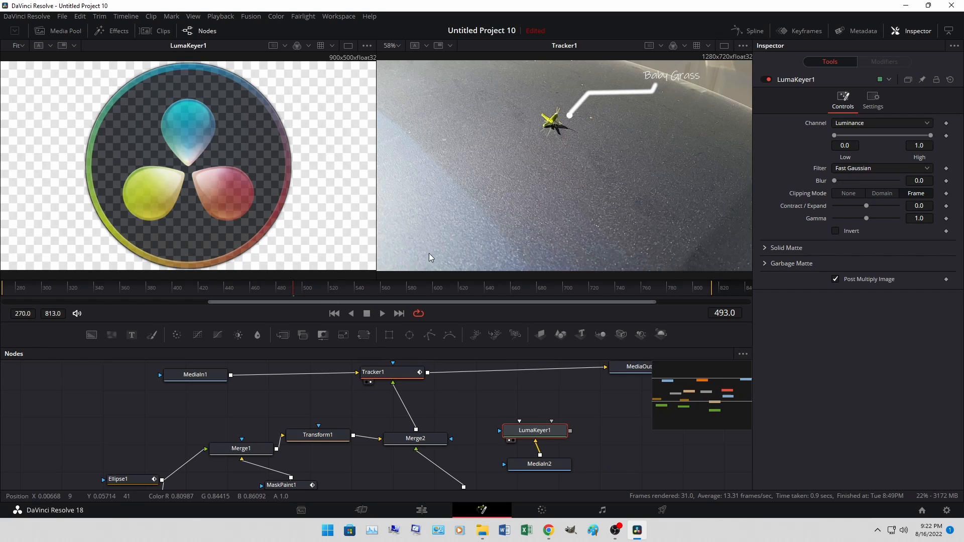
click(835, 232)
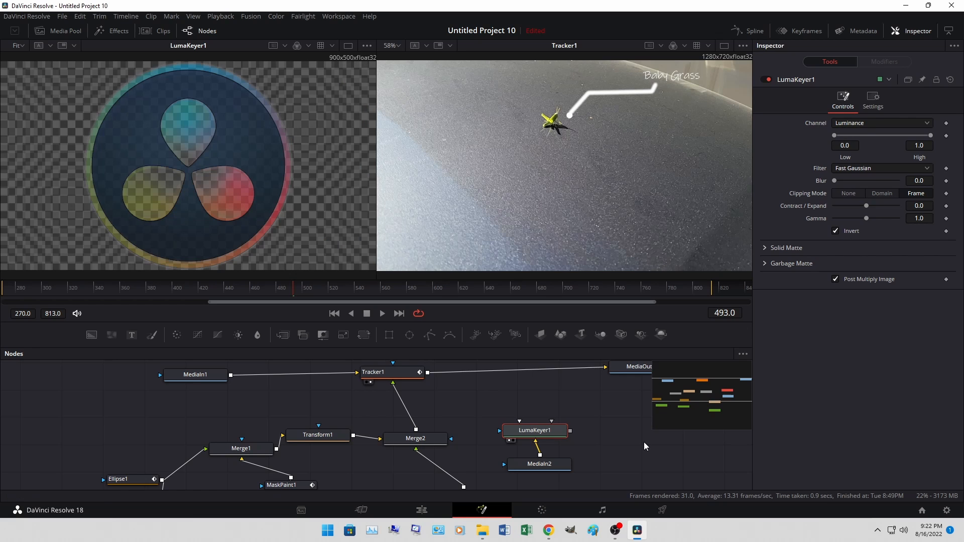
Space out LumaKeyer1 and MediaIn2 in the node graph and add a Transform node fed by LumaKeyer1.
drag(549, 468, 585, 482)
drag(536, 434, 552, 435)
key(shift+space)
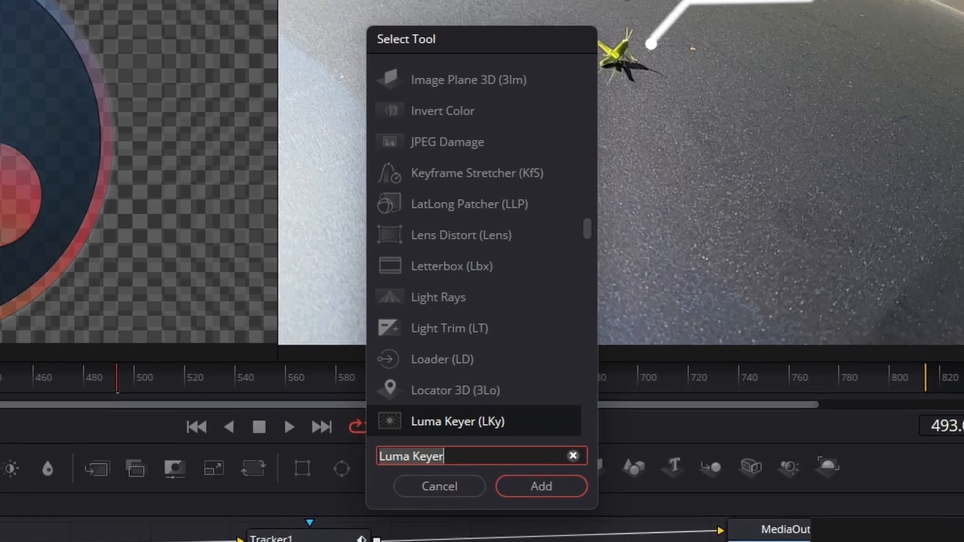
text(tra)
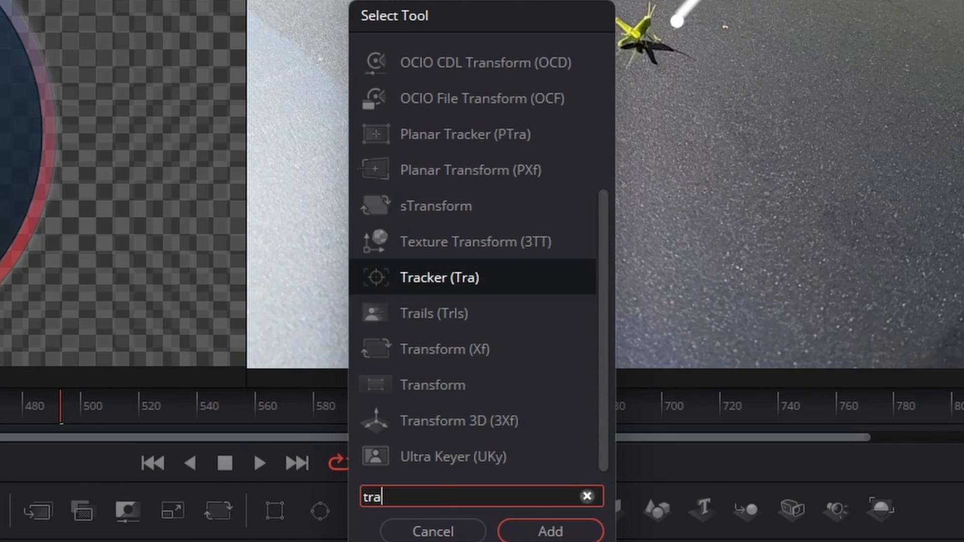
text(nsform)
click(550, 531)
drag(538, 430, 546, 440)
click(550, 404)
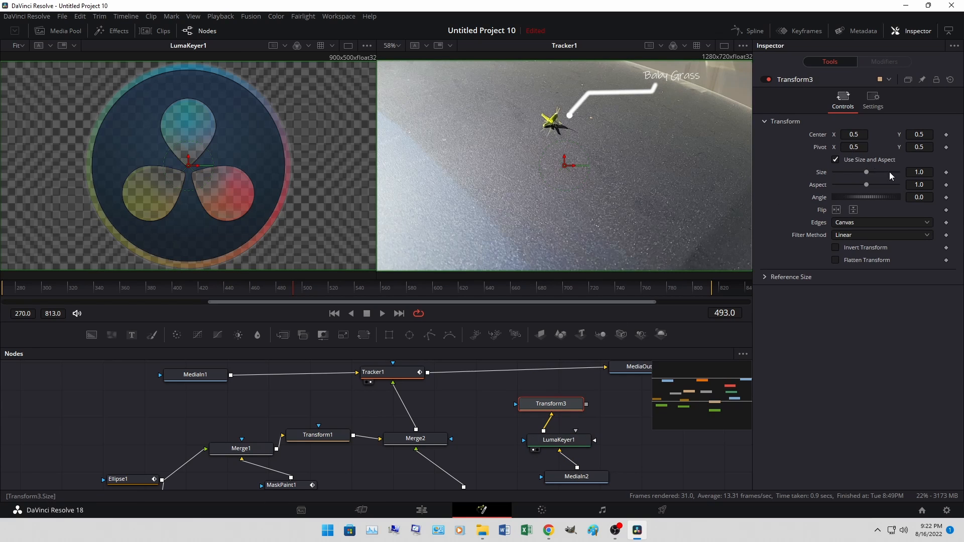
Display Transform3 in the logo viewer, set its size to 0.255, and reposition it in the node graph.
drag(922, 170, 896, 170)
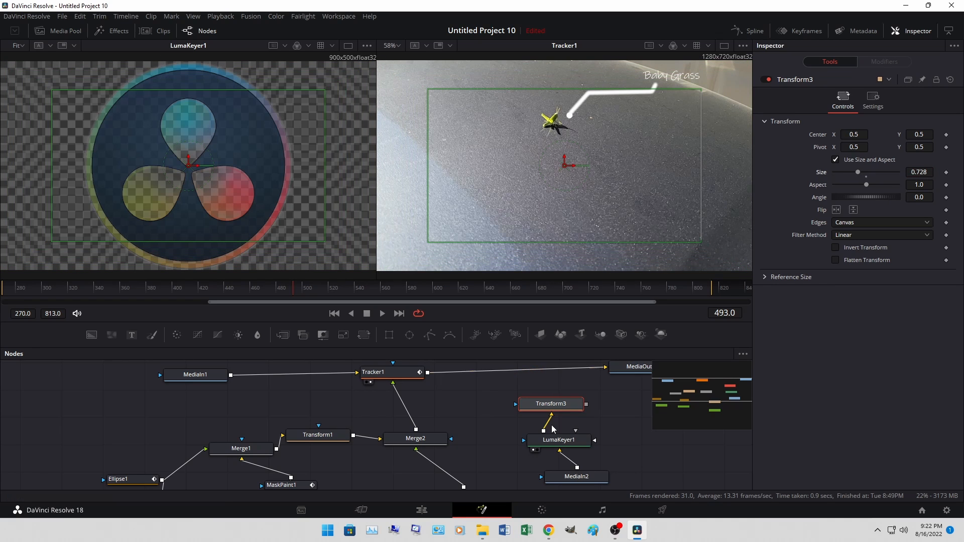
key(1)
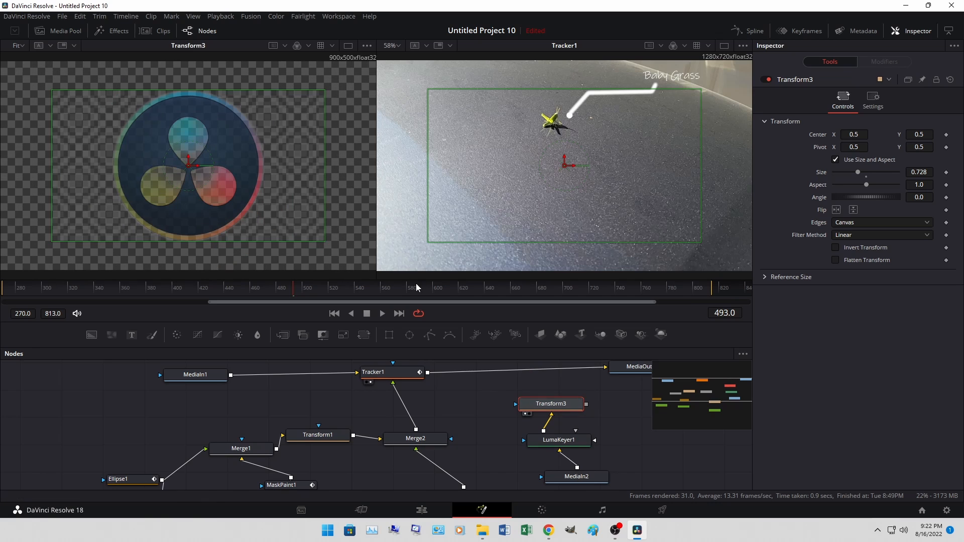
drag(923, 171, 879, 170)
drag(550, 404, 558, 456)
drag(535, 420, 512, 417)
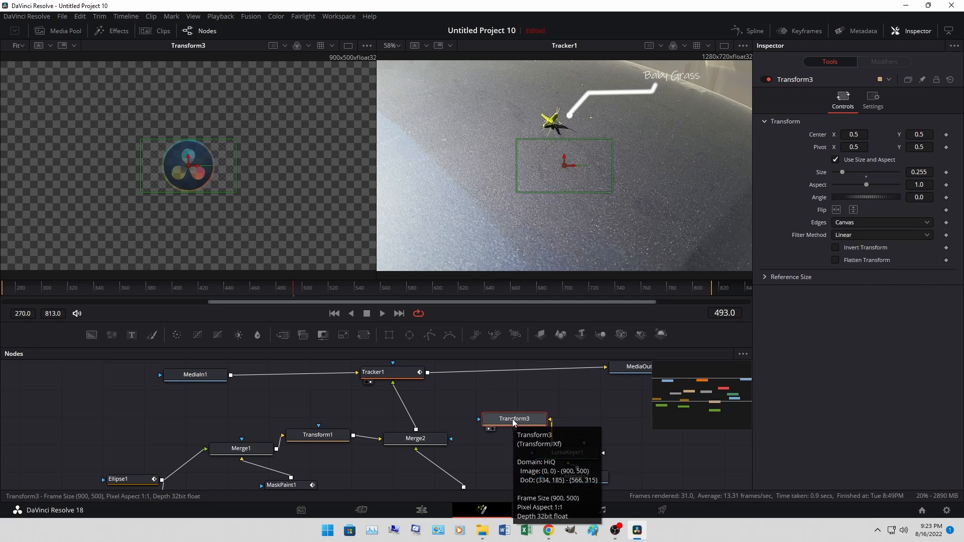
Add a Merge node with Transform3 as its background, and line up Transform3, LumaKeyer1 and MediaIn2 in a column.
key(shift+space)
text(Transform)
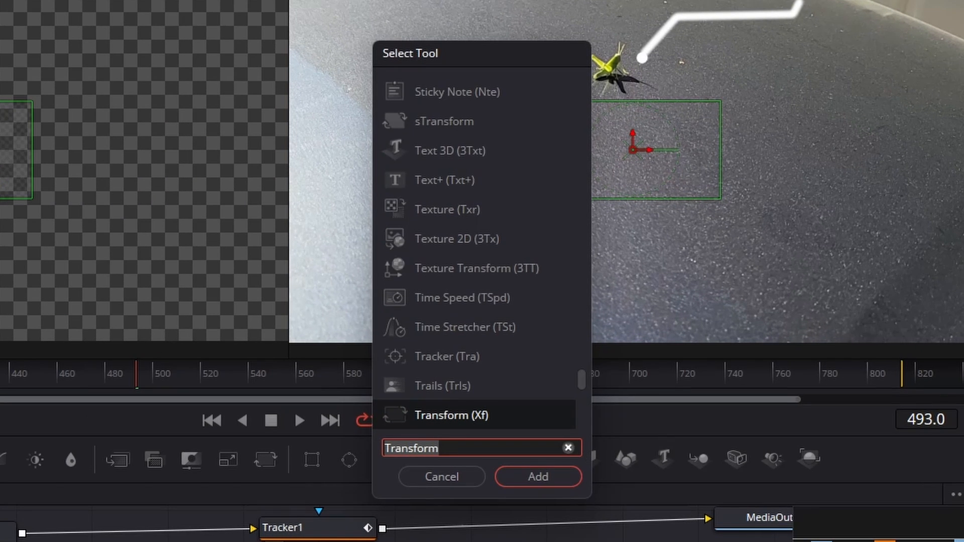
text(merg)
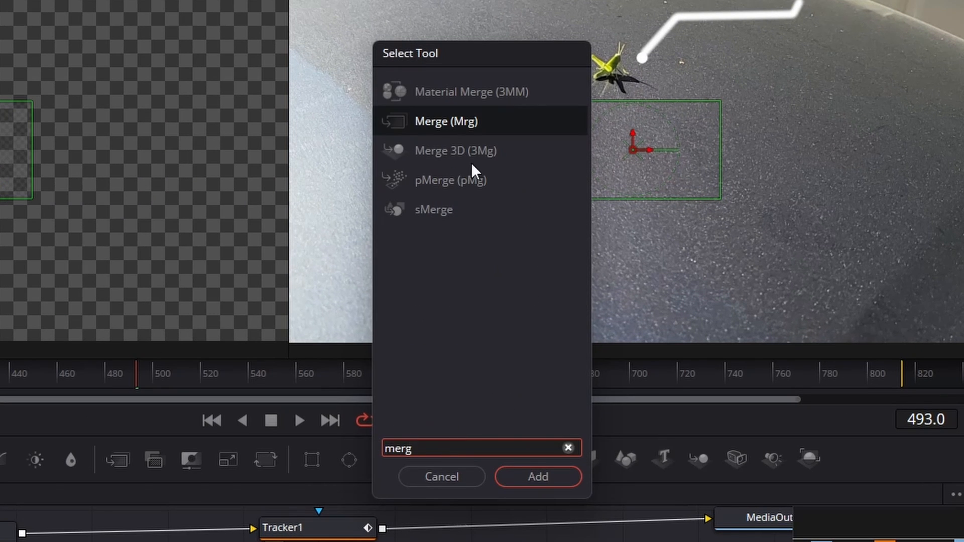
click(457, 122)
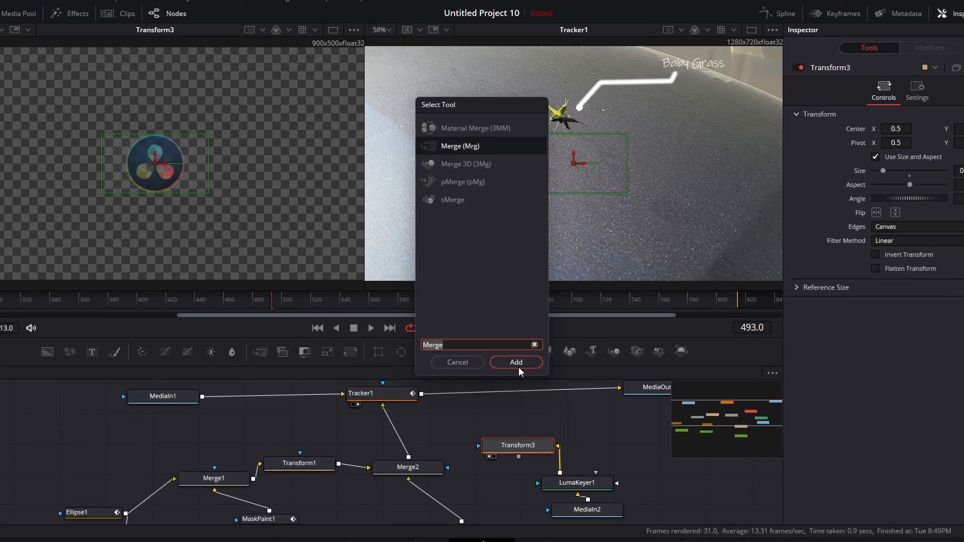
click(538, 476)
drag(444, 423, 578, 425)
drag(561, 484, 560, 486)
drag(570, 453, 574, 453)
Move the Transform2 and Text1 nodes directly beneath Merge2 in the node graph.
scroll(503, 451, down, 1)
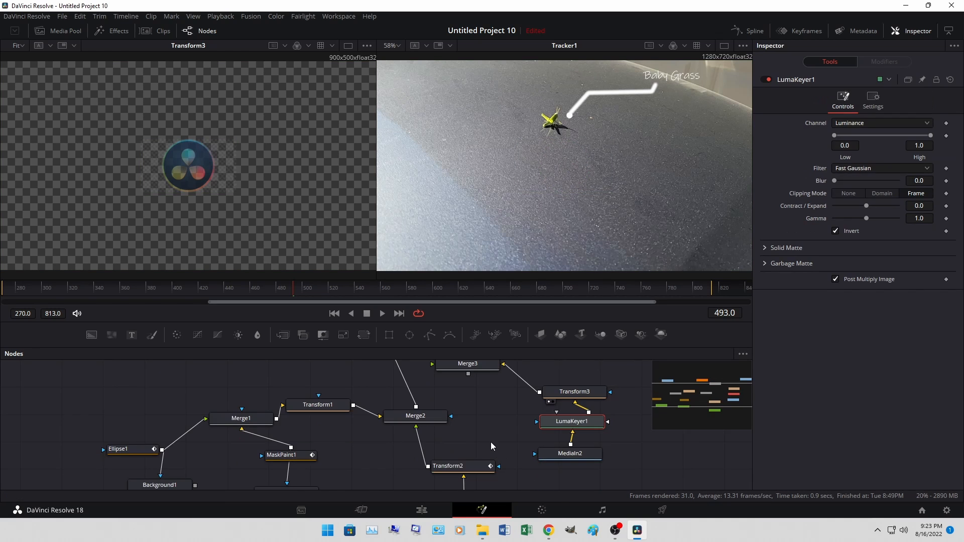
drag(478, 469, 431, 443)
scroll(477, 447, down, 2)
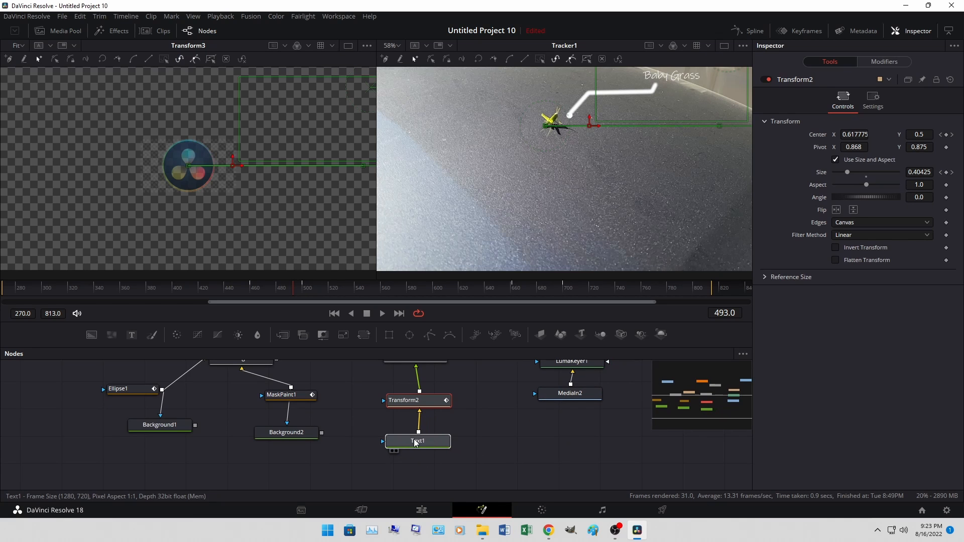
scroll(347, 414, up, 2)
scroll(343, 432, down, 1)
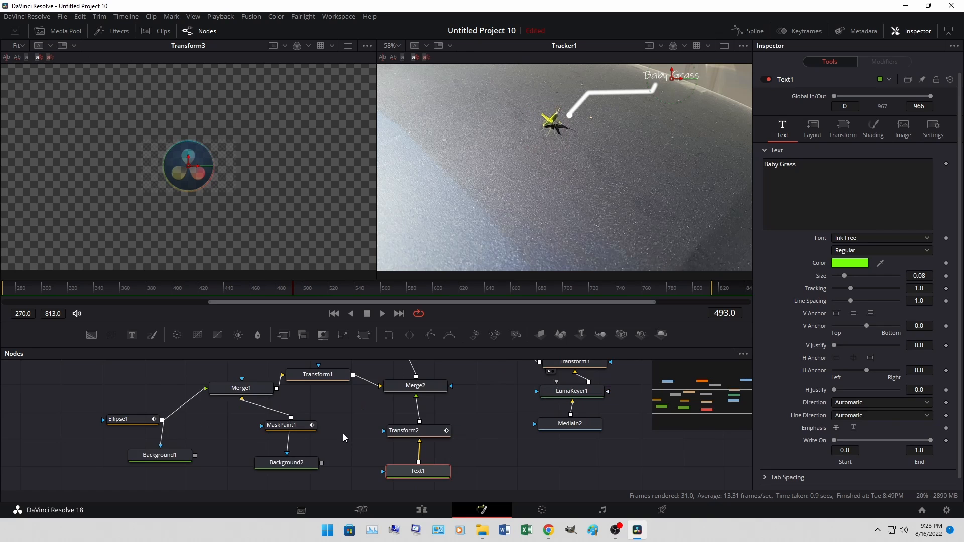
Remove the direct link from Merge2 to Tracker1 and route Merge2 through Merge3's foreground into Tracker1's foreground input.
scroll(348, 432, up, 2)
click(407, 414)
key(Delete)
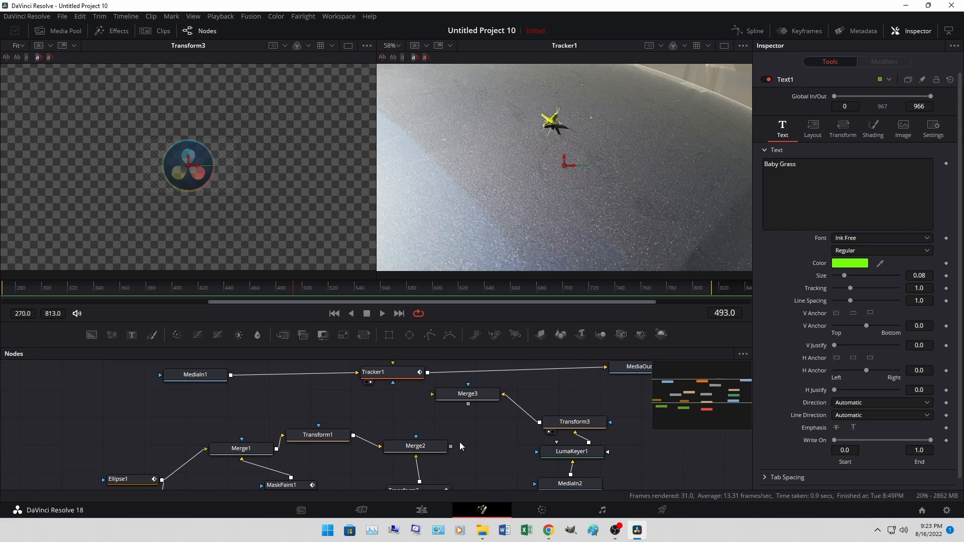
drag(450, 447, 396, 372)
drag(465, 429, 443, 413)
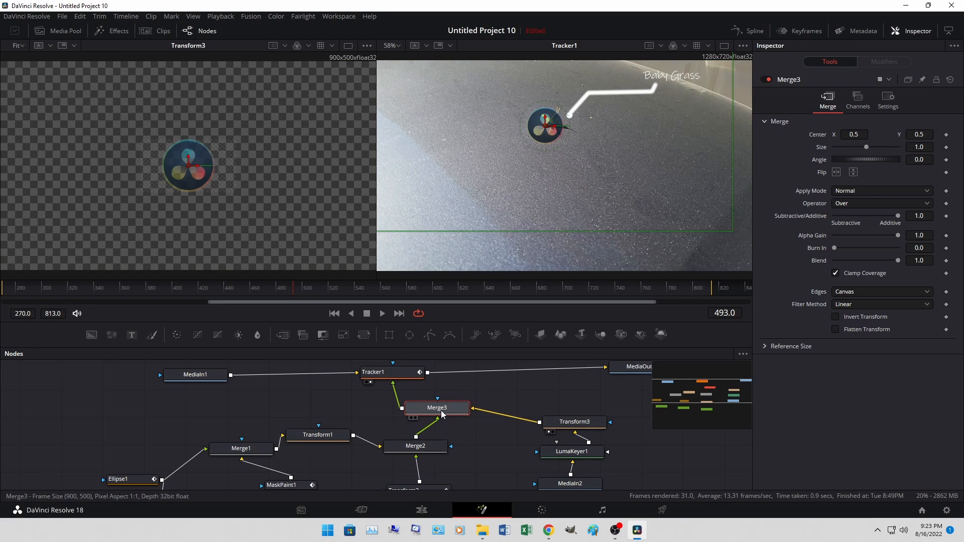
Set Transform3's center X to 1.023 and its pivot to X 0.465, Y 0.74 so the logo sits beneath the "Baby Grass" text.
scroll(445, 430, up, 2)
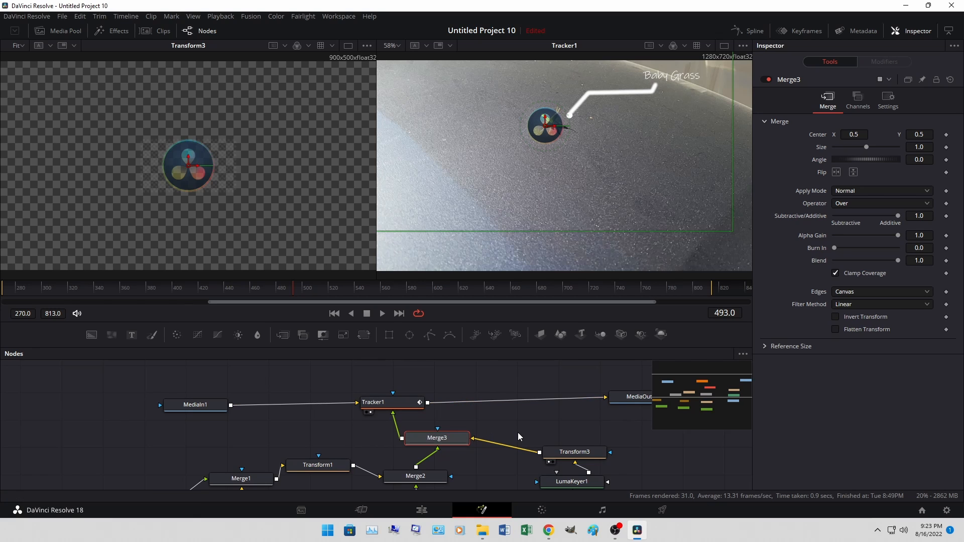
scroll(520, 428, down, 3)
scroll(522, 431, up, 1)
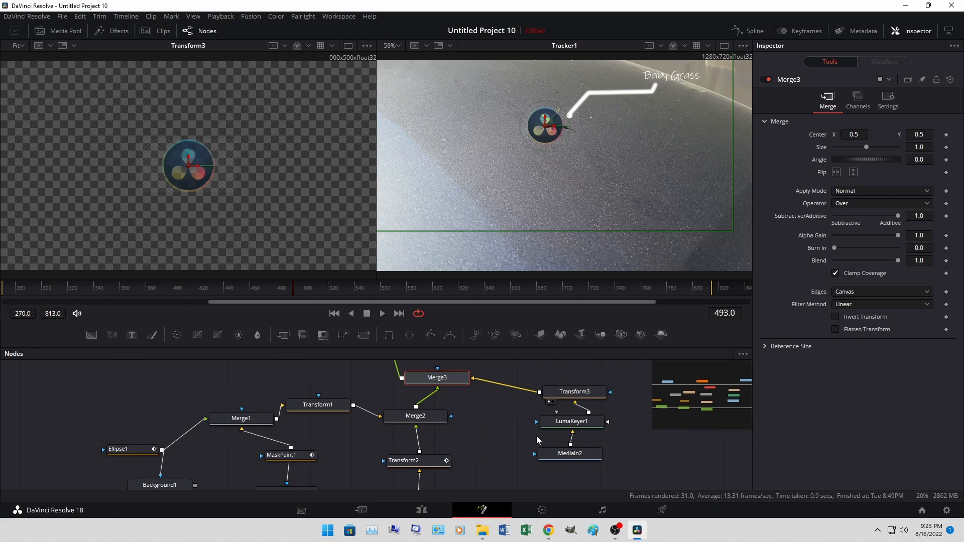
click(571, 393)
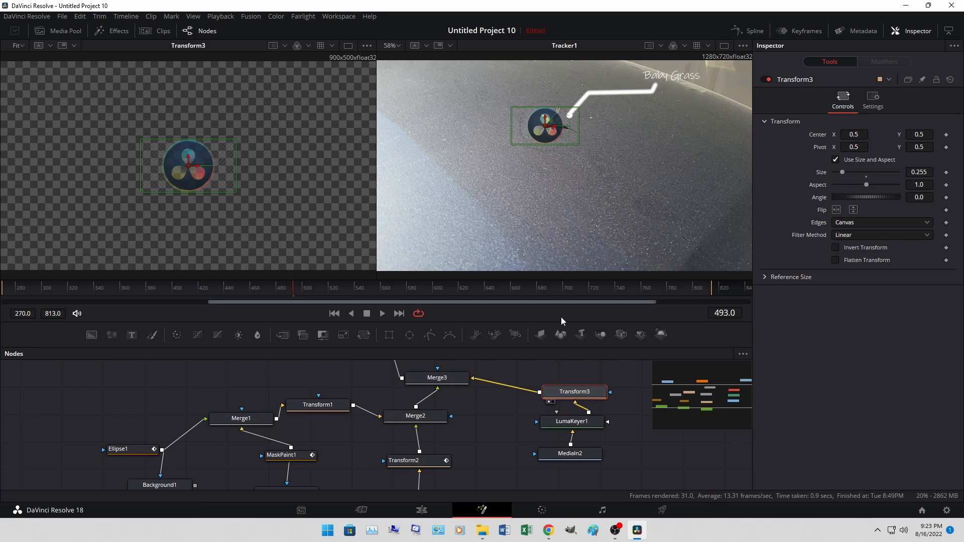
mouse_move(852, 135)
mouse_down()
mouse_move(934, 135)
mouse_move(911, 144)
mouse_move(948, 147)
mouse_move(847, 146)
mouse_up()
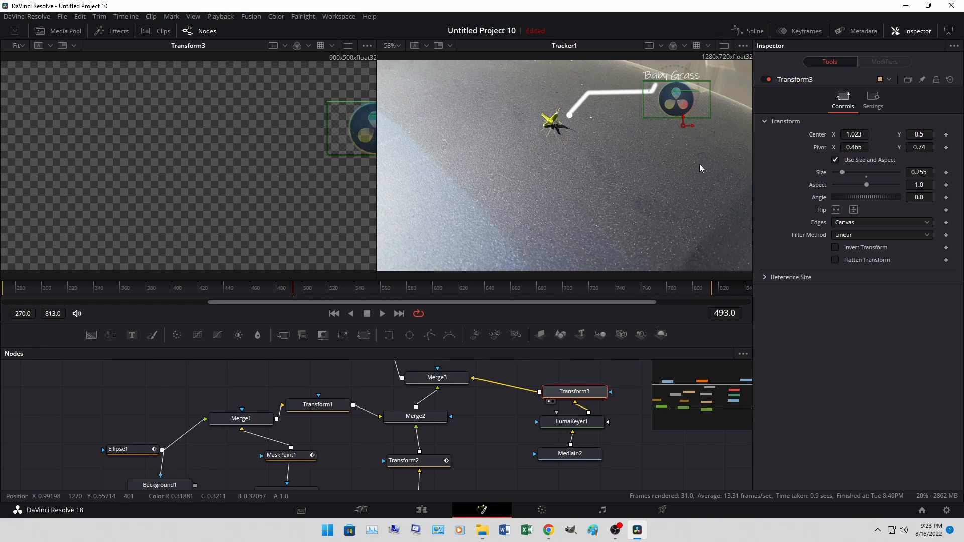
Set Transform3's pivot Y to 0.731 to lower the logo slightly beneath the "Baby Grass" text.
scroll(671, 197, up, 2)
scroll(675, 193, up, 2)
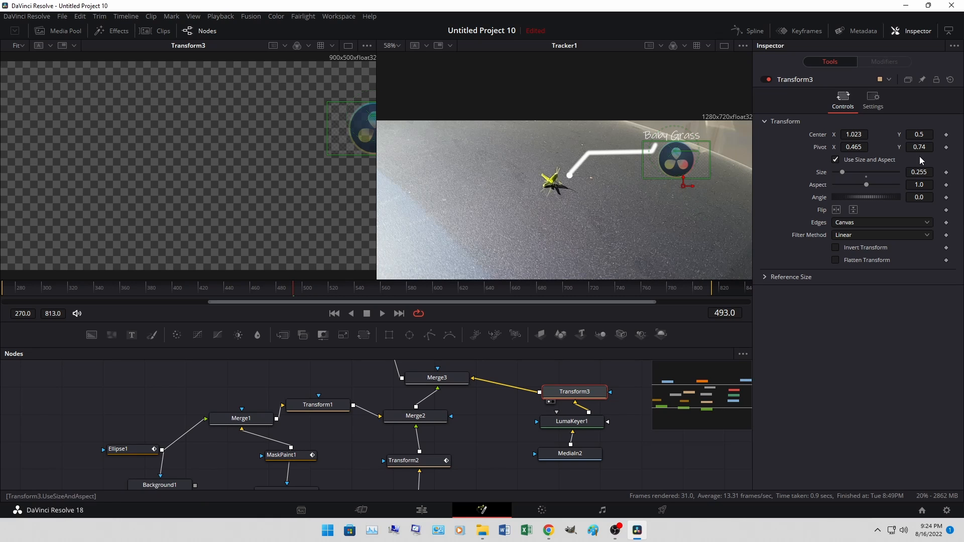
mouse_move(916, 147)
mouse_down()
mouse_move(941, 147)
mouse_move(916, 147)
mouse_up()
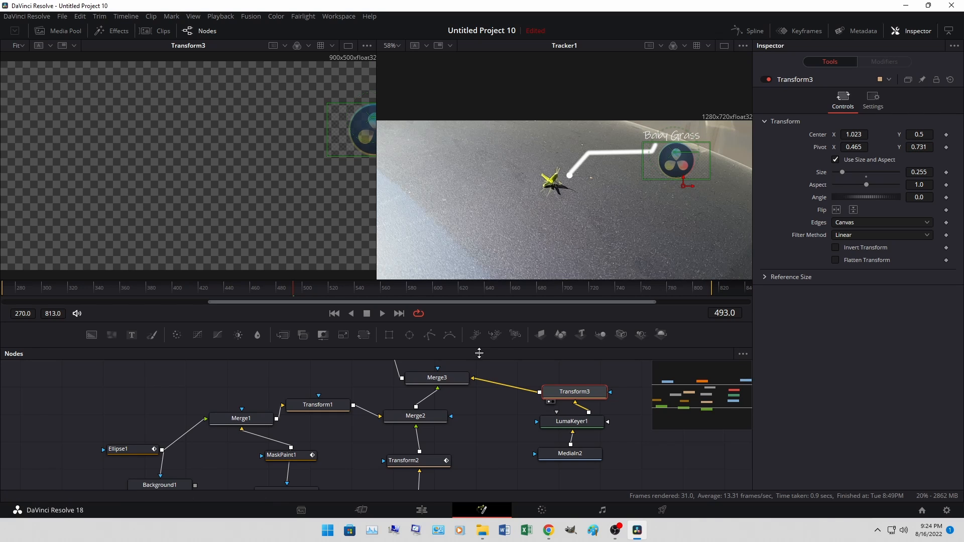
At frame 500, on Transform2's keyframe, add keyframes to Transform3 for size 0.255 and center X 1.023, Y 0.5.
scroll(474, 405, down, 2)
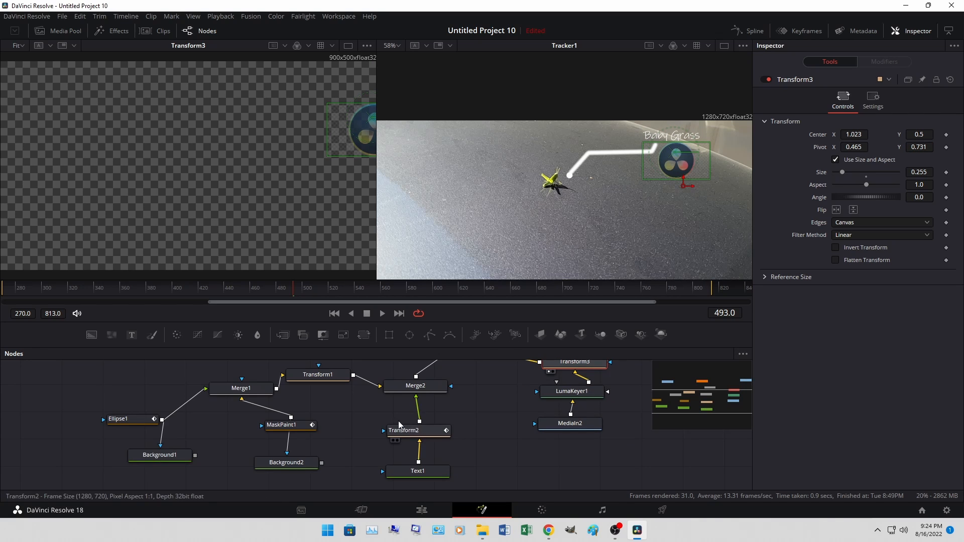
click(404, 433)
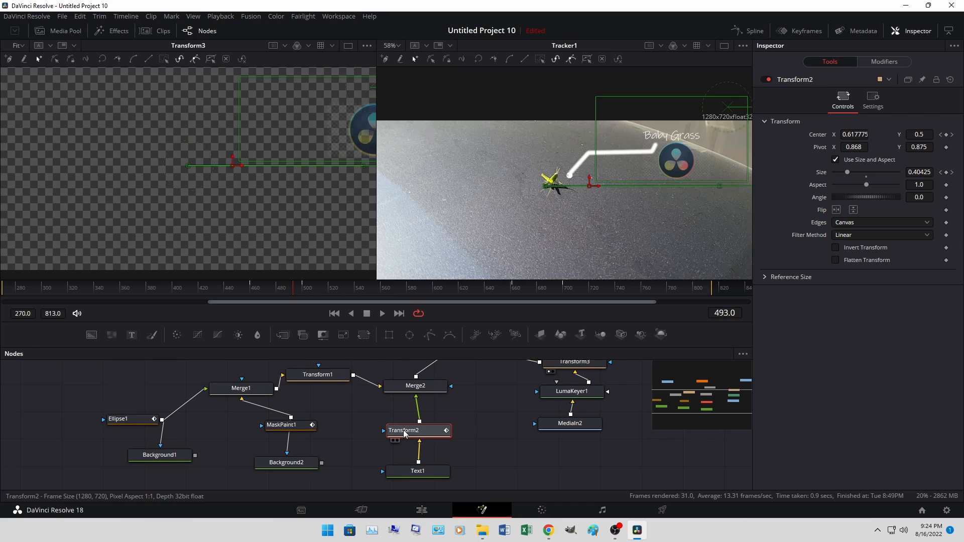
drag(293, 289, 305, 291)
key(Left)
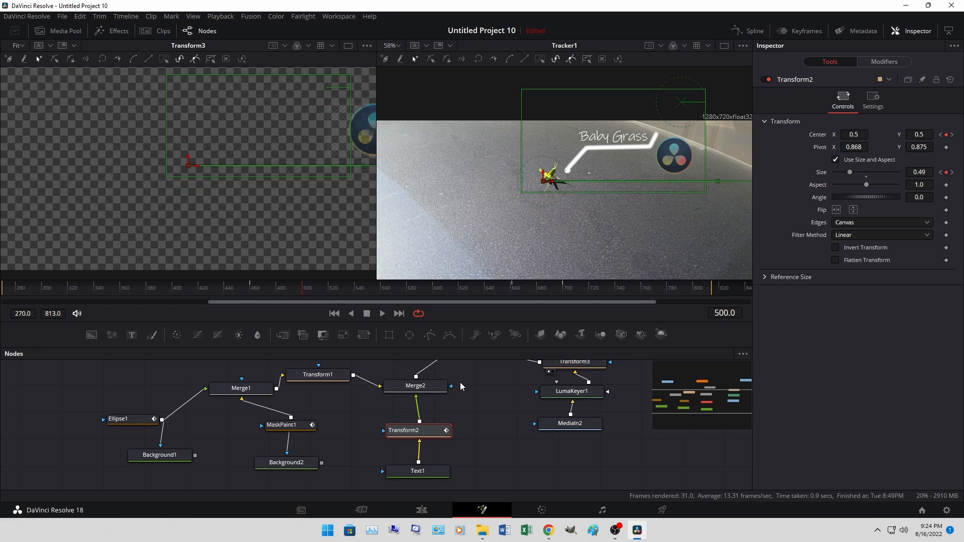
scroll(515, 396, up, 2)
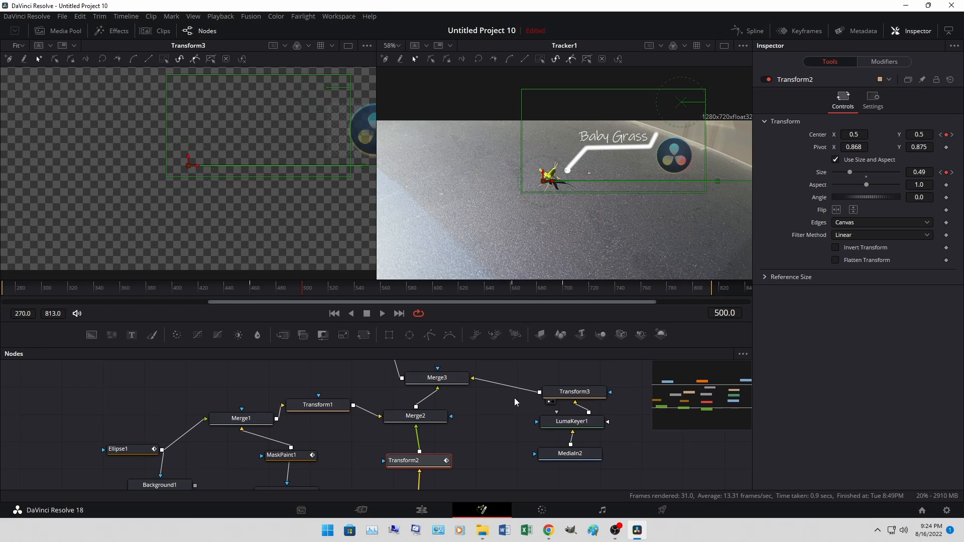
click(574, 395)
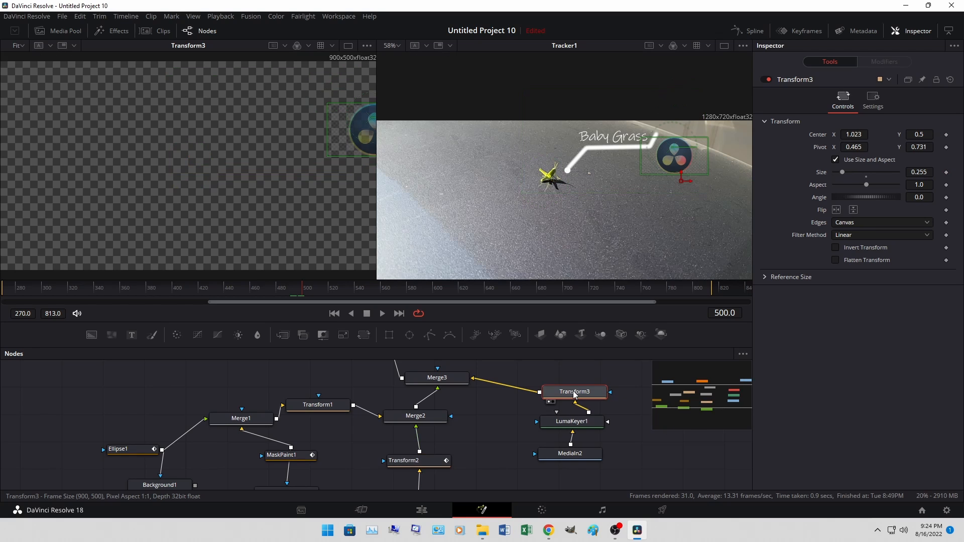
click(946, 172)
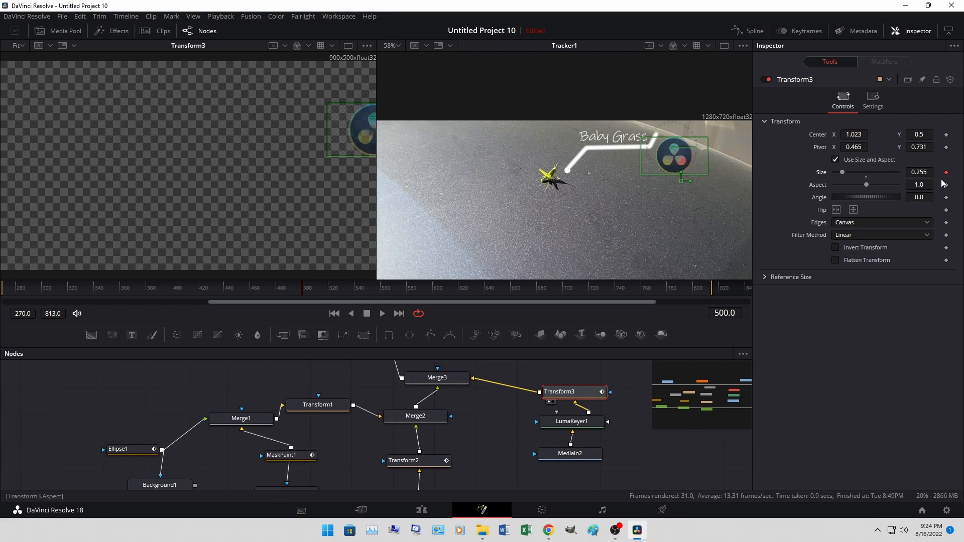
click(946, 135)
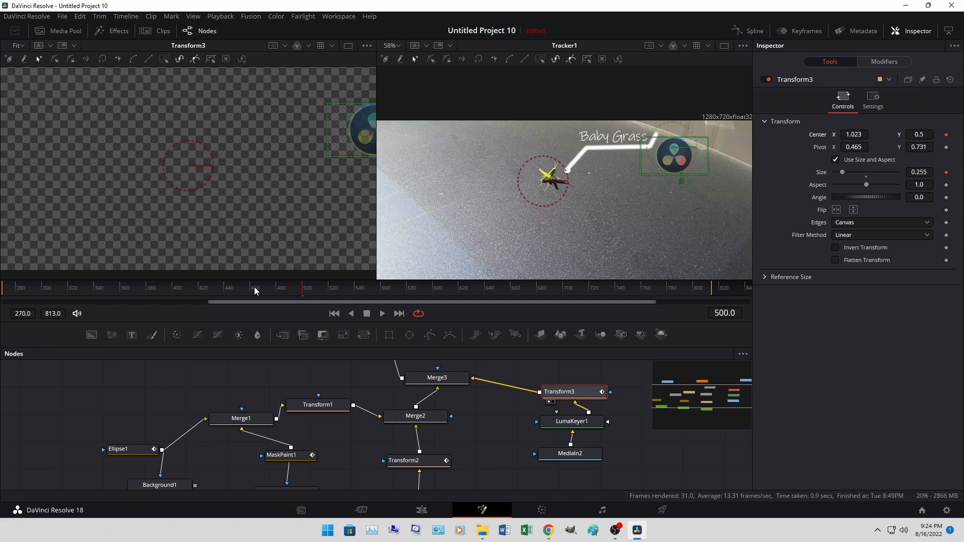
Set Transform3's size to 0.0 at frame 471 and scrub forward to preview the logo growing in.
drag(287, 288, 265, 291)
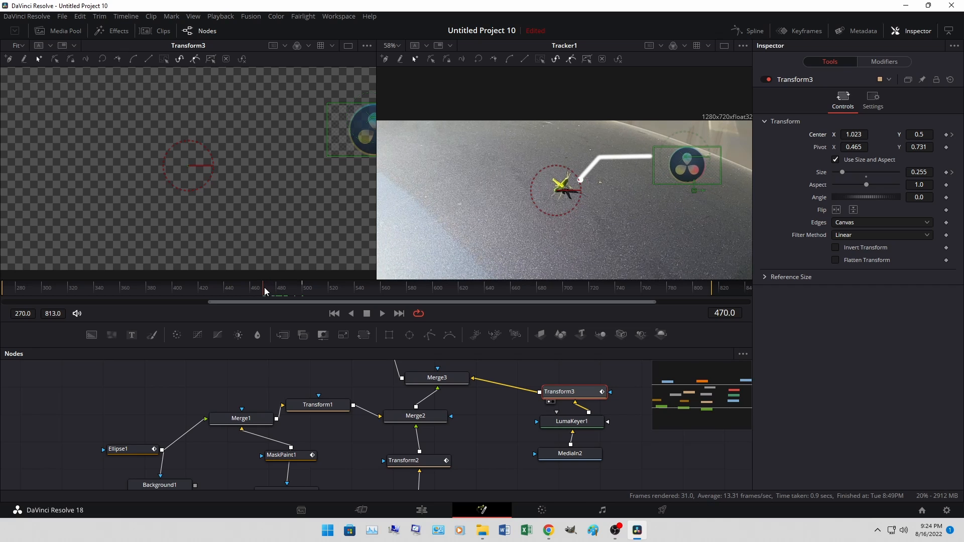
drag(265, 292, 267, 291)
drag(924, 171, 804, 171)
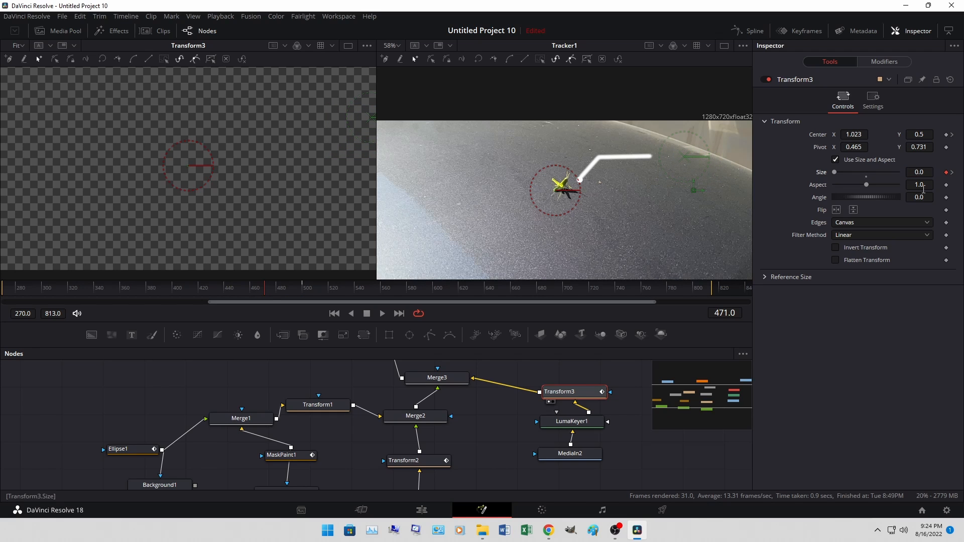
drag(263, 290, 331, 291)
Go to Transform2's exit keyframe at frame 661 and add a size keyframe of 0.255 to Transform3 there.
click(418, 460)
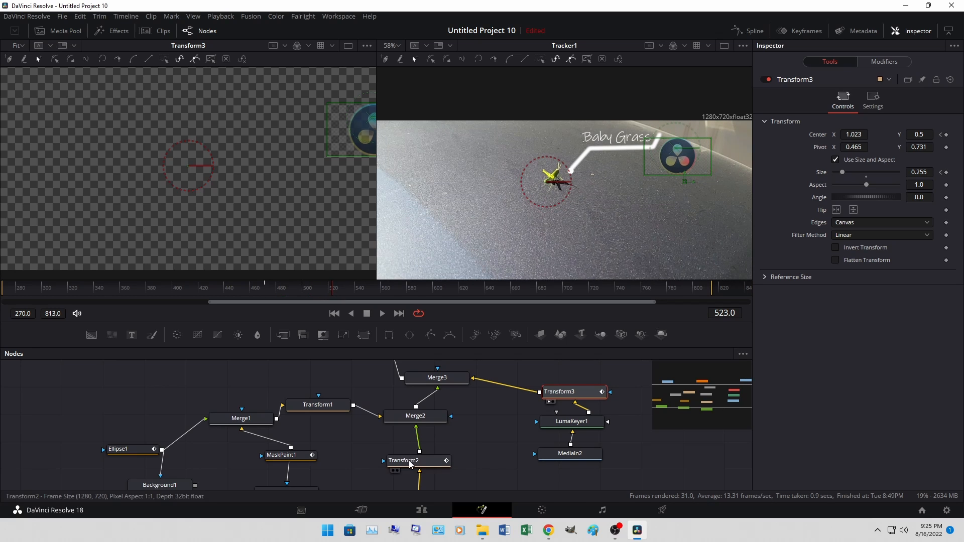
click(513, 291)
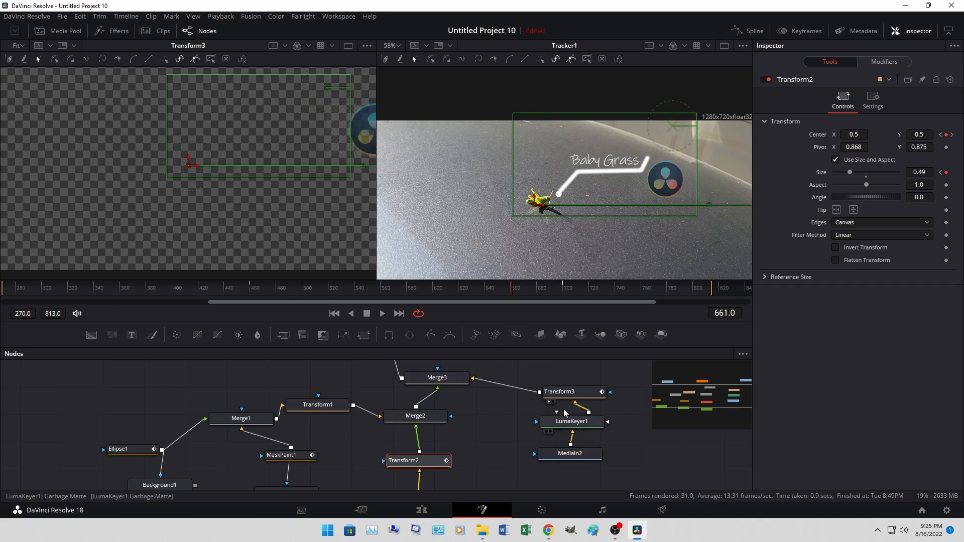
click(577, 392)
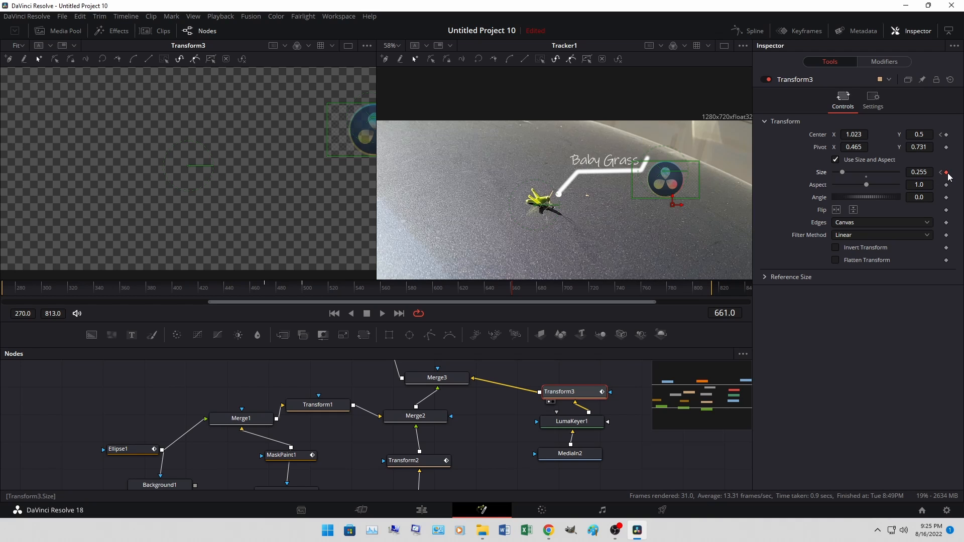
Set Transform3's size to 0.0 at frame 693 and scrub back through the composition to check the logo animation.
drag(514, 290, 553, 290)
drag(920, 172, 855, 172)
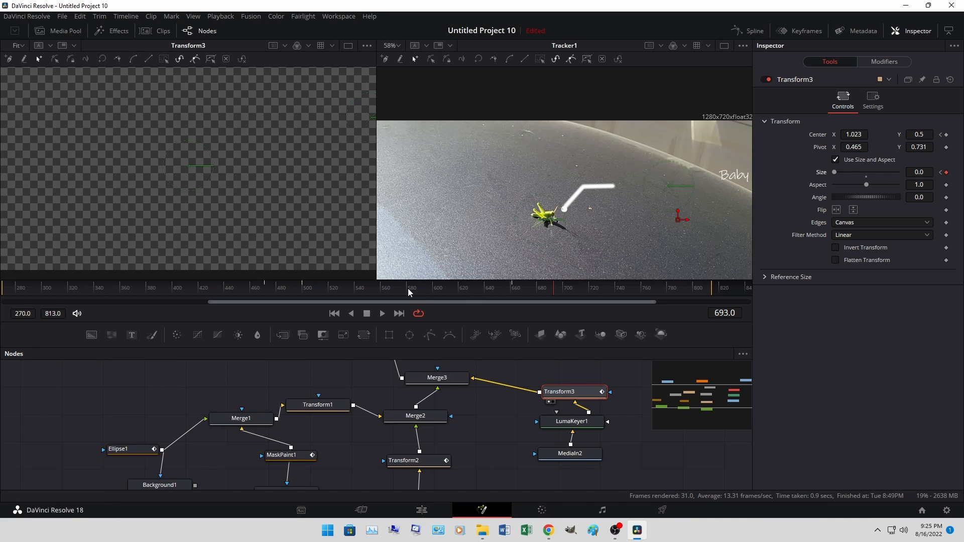
drag(548, 289, 485, 290)
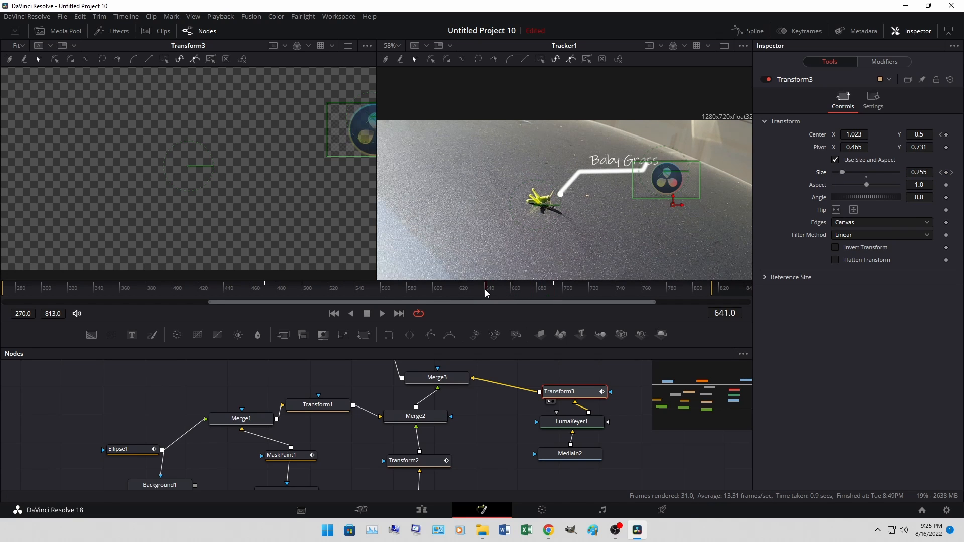
drag(401, 290, 361, 290)
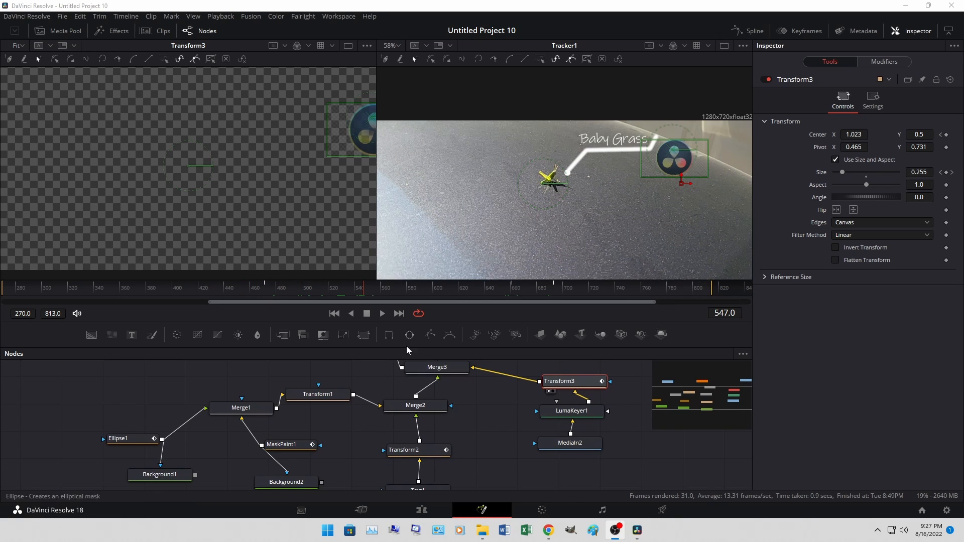
Expand MaskPaint1's brush controls to examine the size and softness settings of the callout line.
click(282, 446)
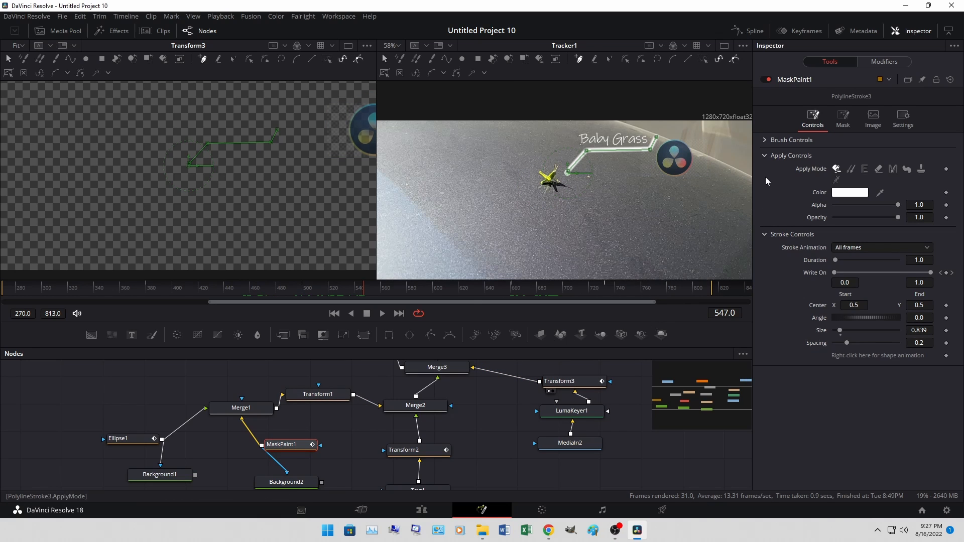
click(764, 140)
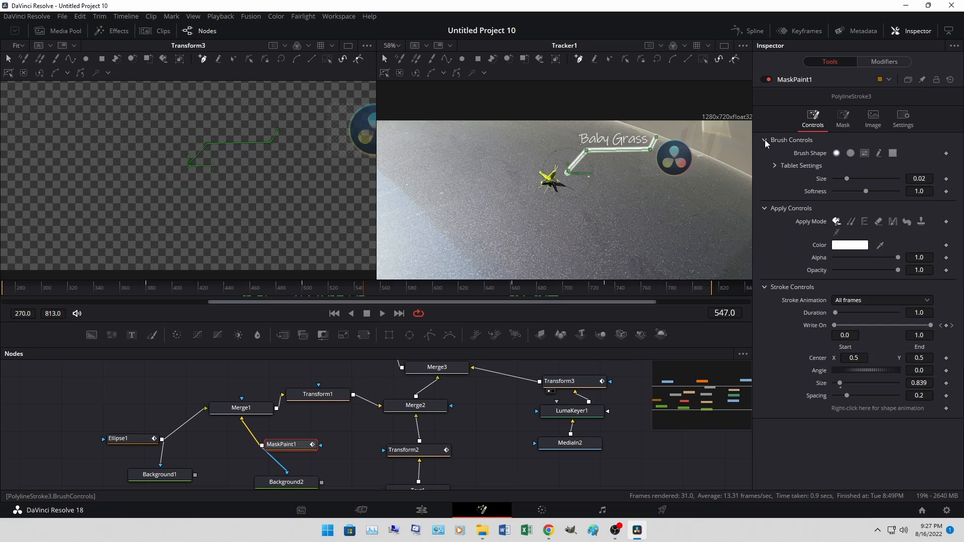
drag(845, 180, 854, 193)
Switch to the Edit page and scrub the timeline to 01:00:12:02 to review the finished callout on the clip.
click(426, 514)
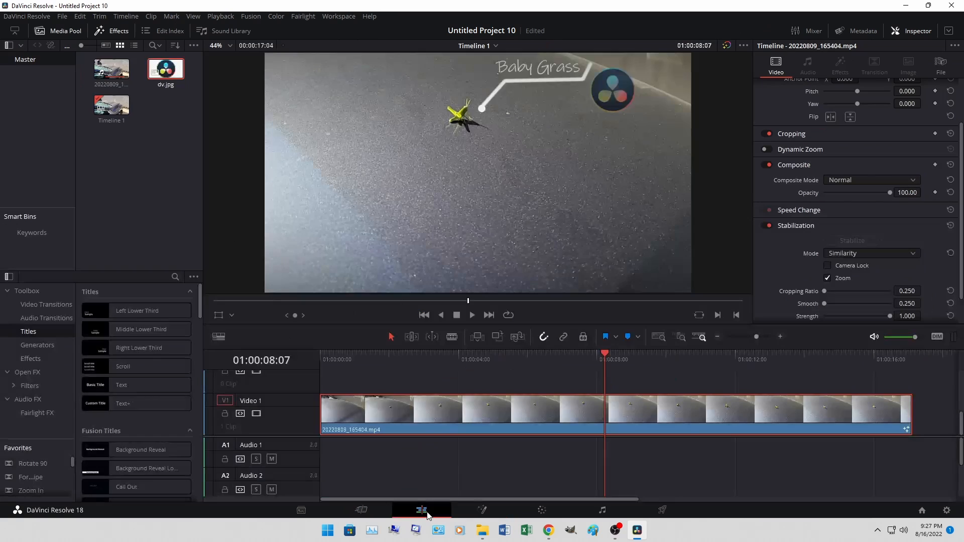
drag(330, 360, 736, 369)
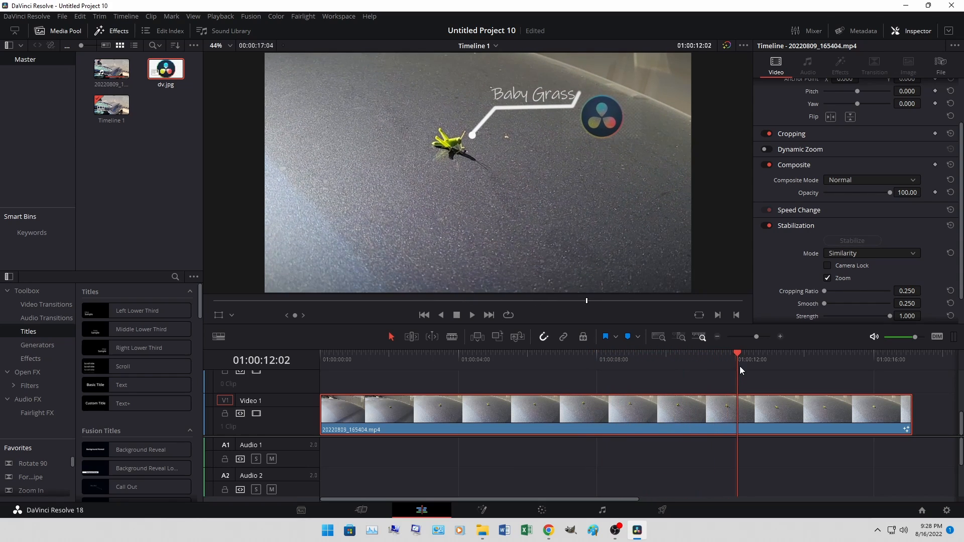